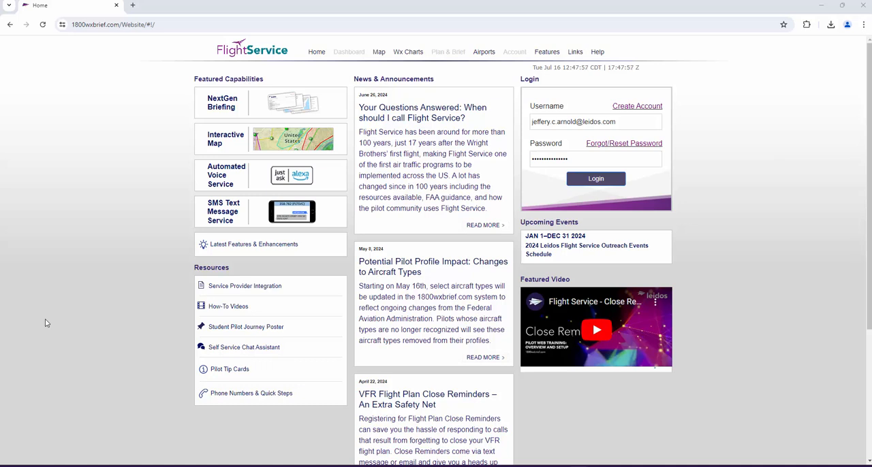
- Log in with the prefilled credentials and open the Plan & Brief flight plan form
click(599, 181)
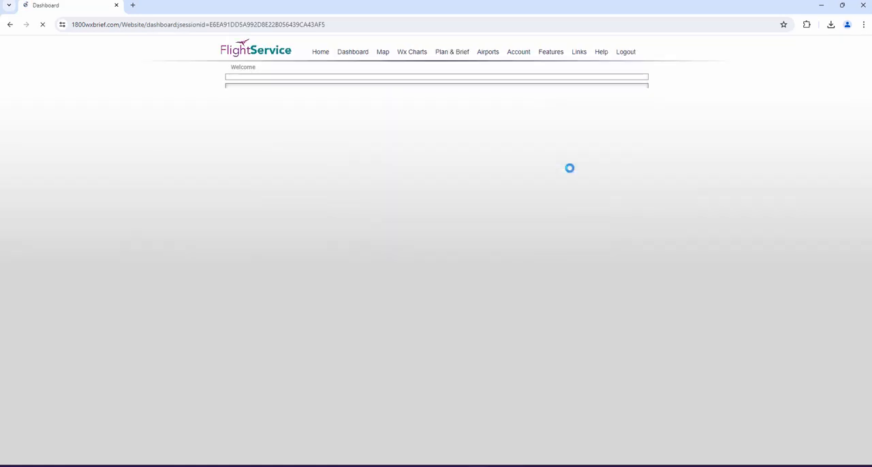
mouse_move(454, 54)
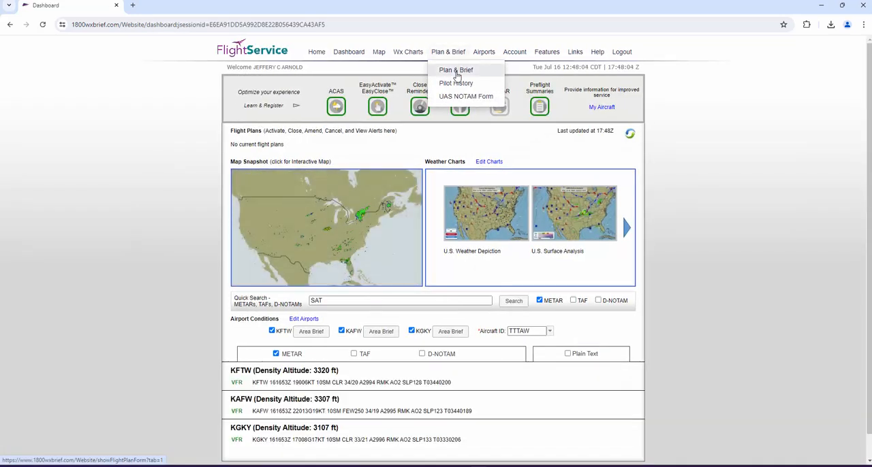
click(457, 73)
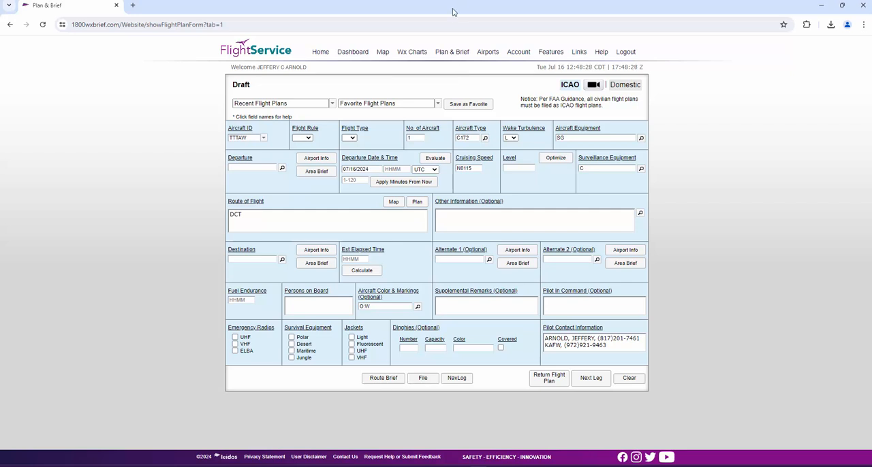
- Load the personal favorite flight plan SAT TO RBD into the form
click(438, 104)
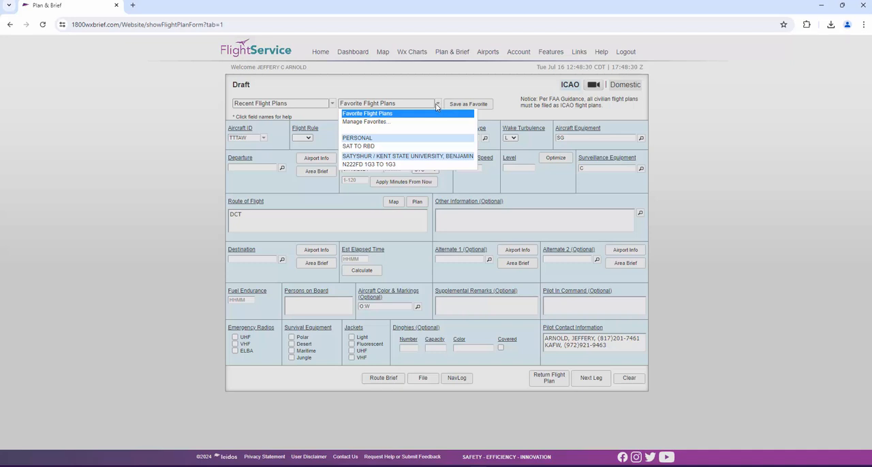
click(422, 145)
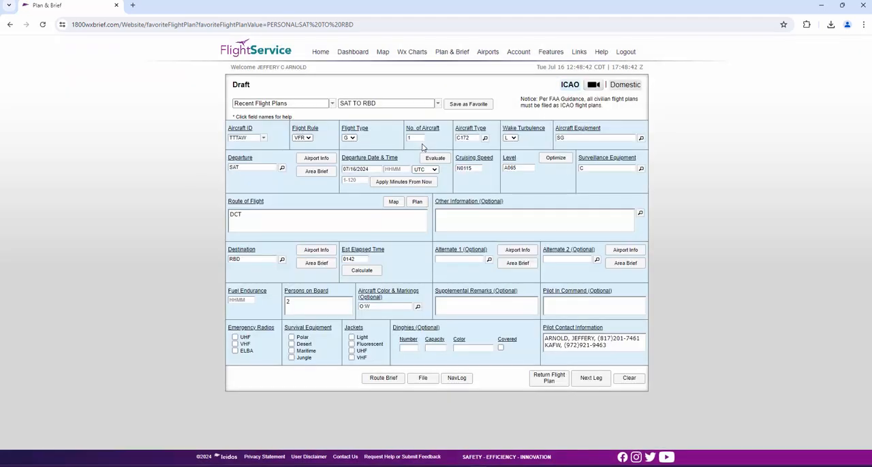
- View the field help for Aircraft ID, including its format and requirements, and close it
click(248, 131)
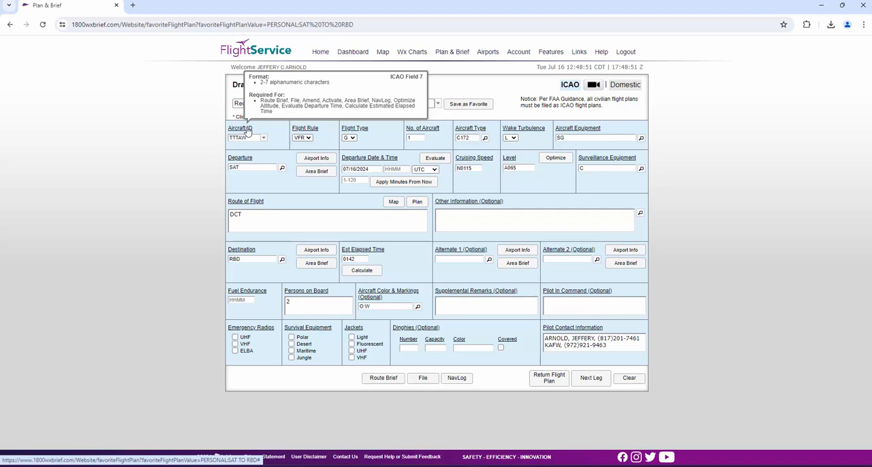
click(248, 131)
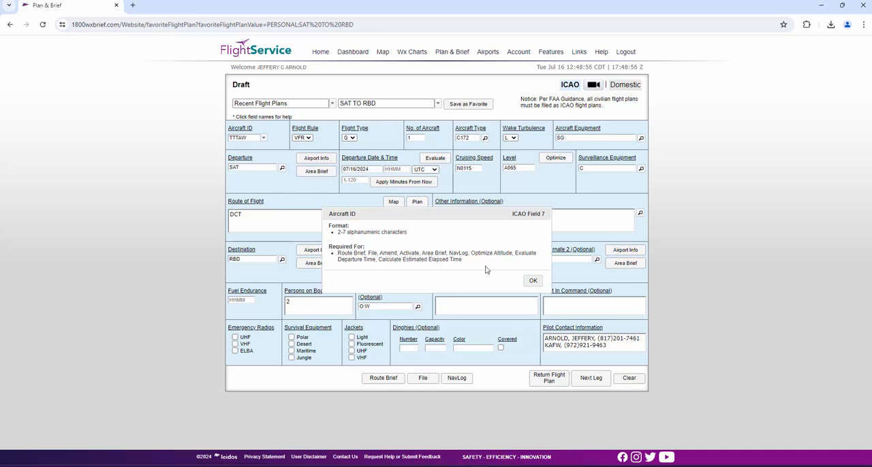
click(531, 281)
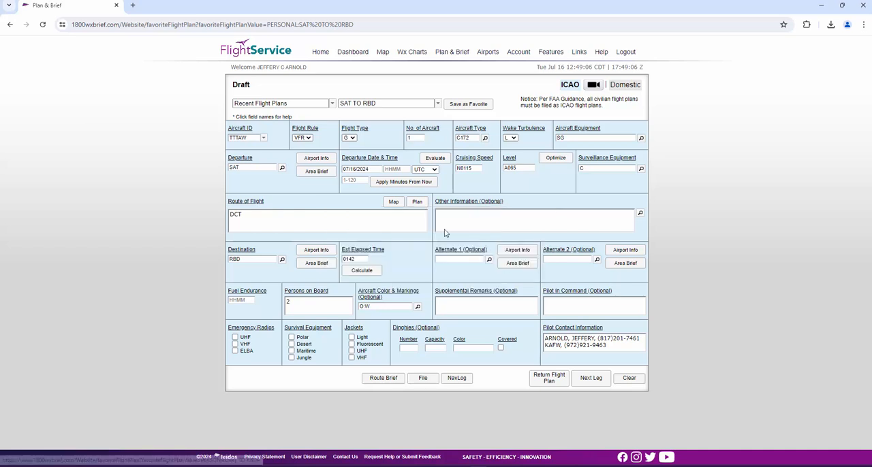
- Look through the saved aircraft available for the Aircraft ID field without choosing a different one
click(264, 139)
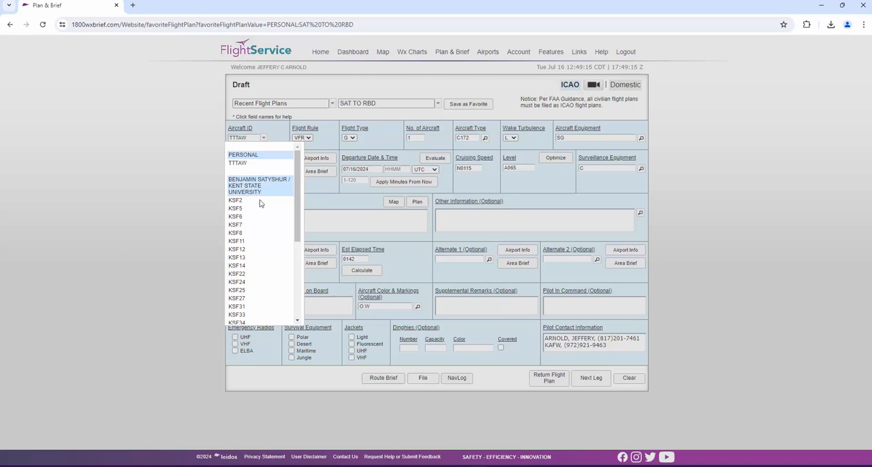
scroll(260, 203, down, 3)
scroll(259, 203, down, 2)
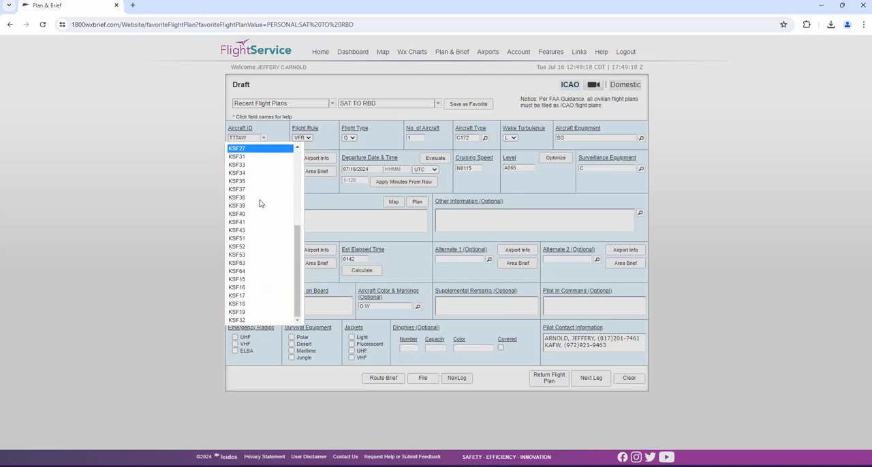
scroll(259, 203, up, 5)
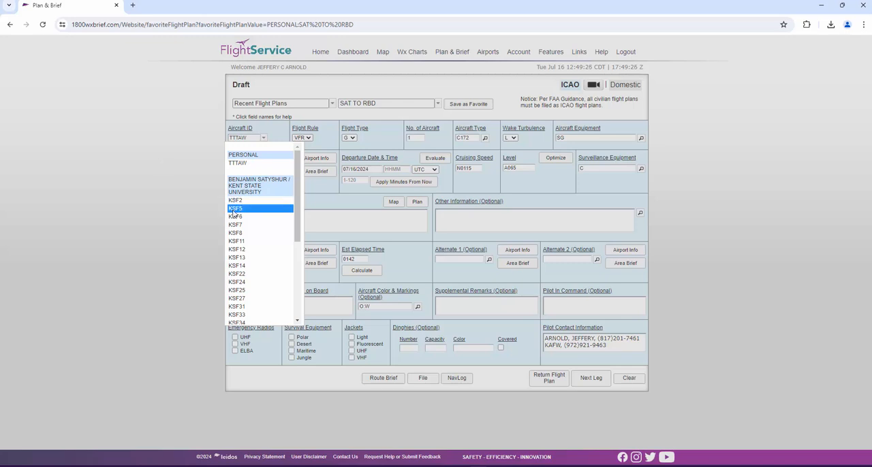
click(207, 167)
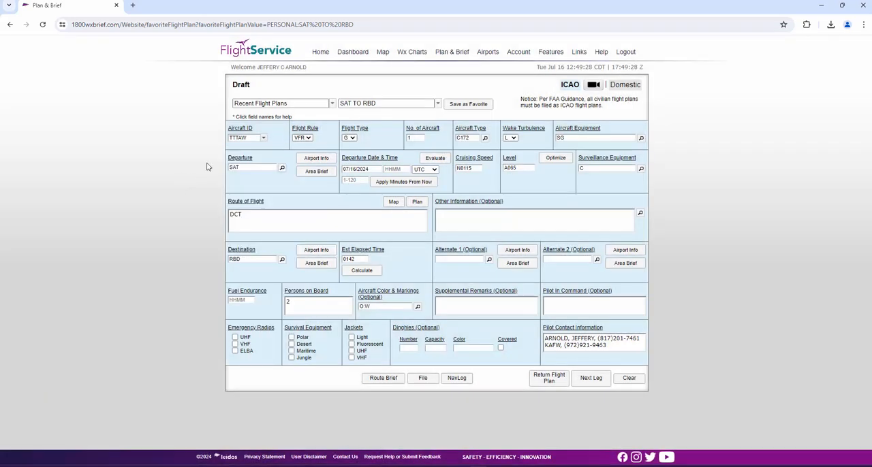
- Review the Flight Rule options without changing them, and select G as the Flight Type
click(309, 138)
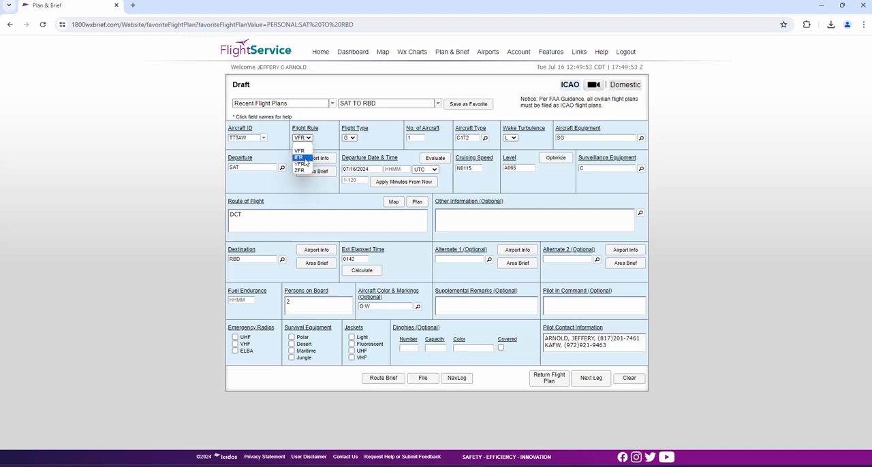
click(328, 143)
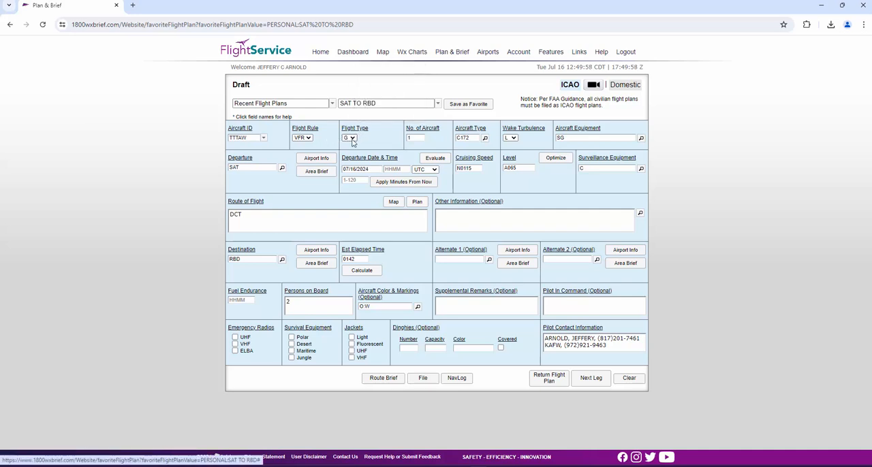
click(349, 138)
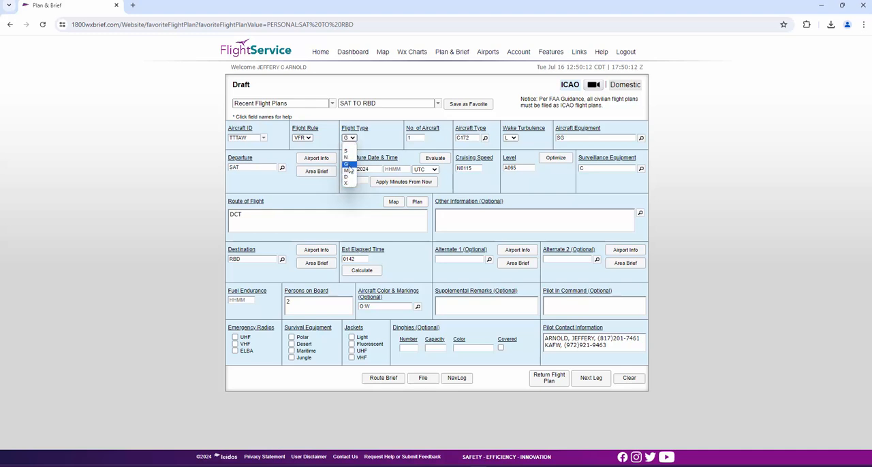
click(348, 165)
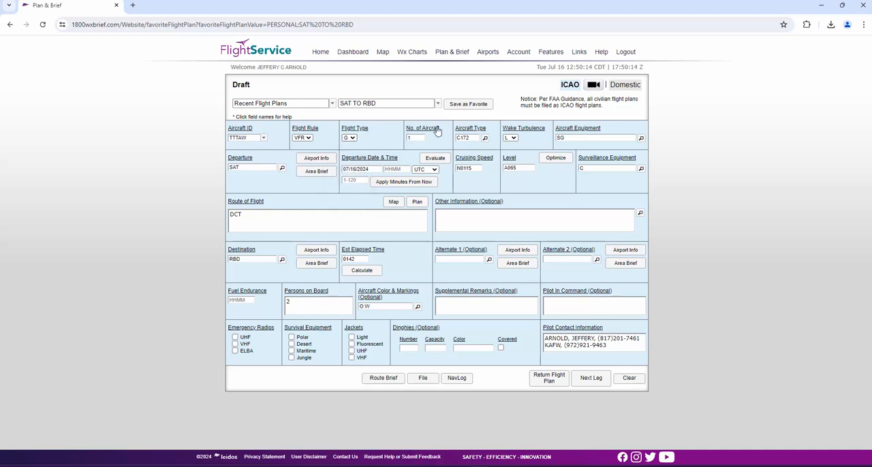
- Check the format help for the No. of Aircraft field and inspect its entry without changing it
mouse_move(438, 130)
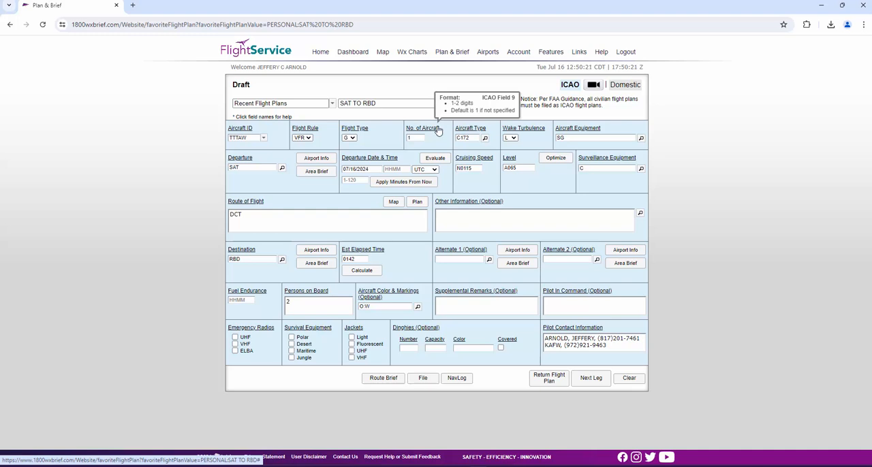
double_click(416, 138)
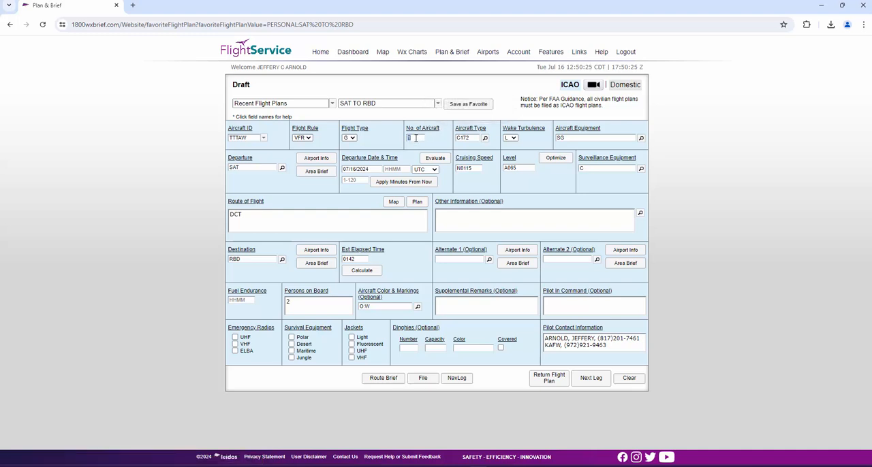
click(432, 139)
- Browse the aircraft type lookup for C172, search it for CESSNA, and close it without selecting a type
click(485, 139)
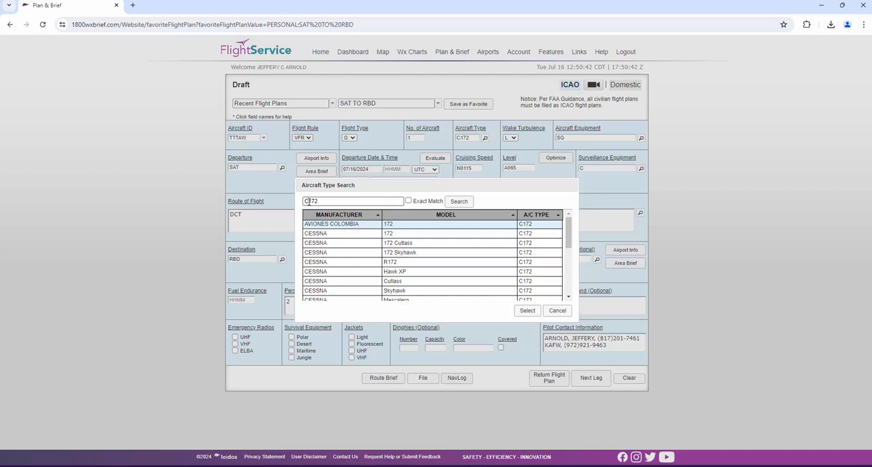
scroll(461, 244, down, 3)
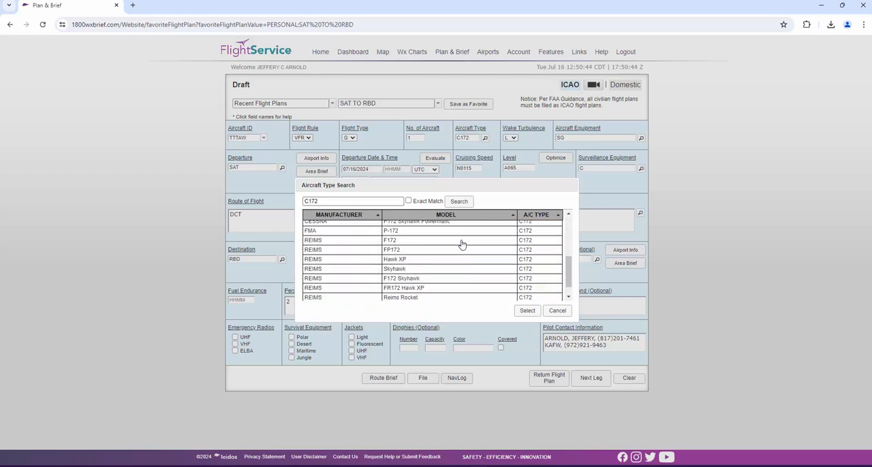
scroll(462, 244, up, 4)
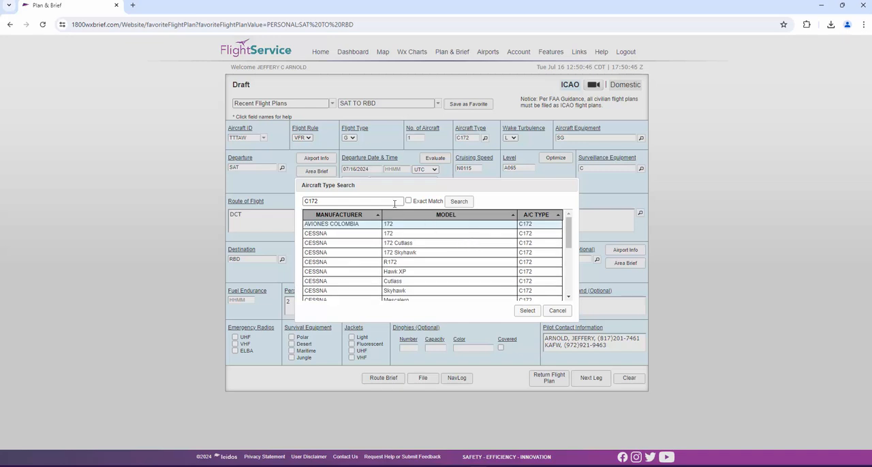
double_click(373, 203)
text(CESSNA)
key(Return)
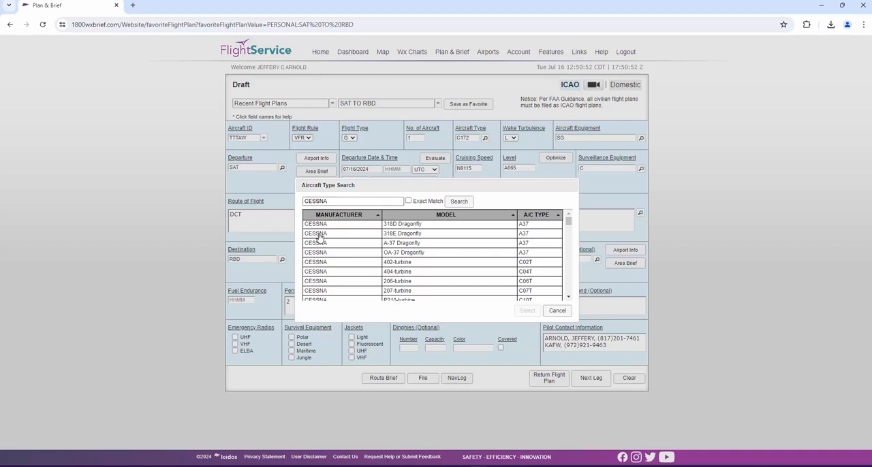
drag(565, 225, 566, 294)
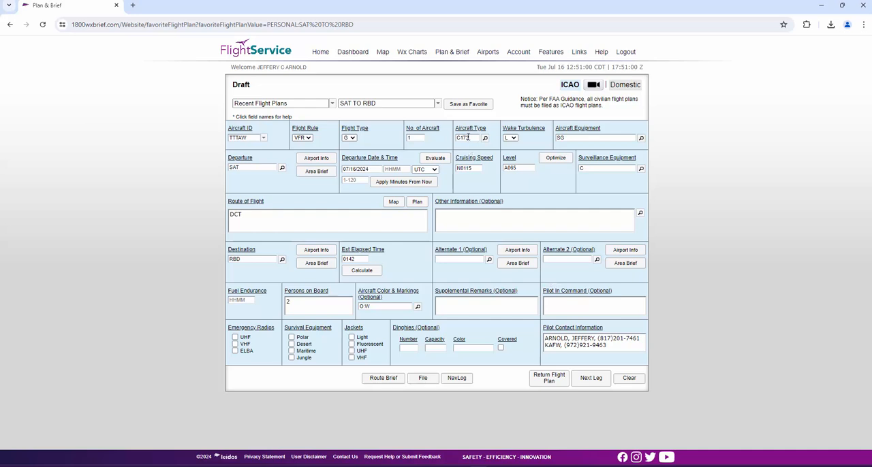
- Select L for Wake Turbulence and confirm the aircraft equipment codes S and G
click(511, 138)
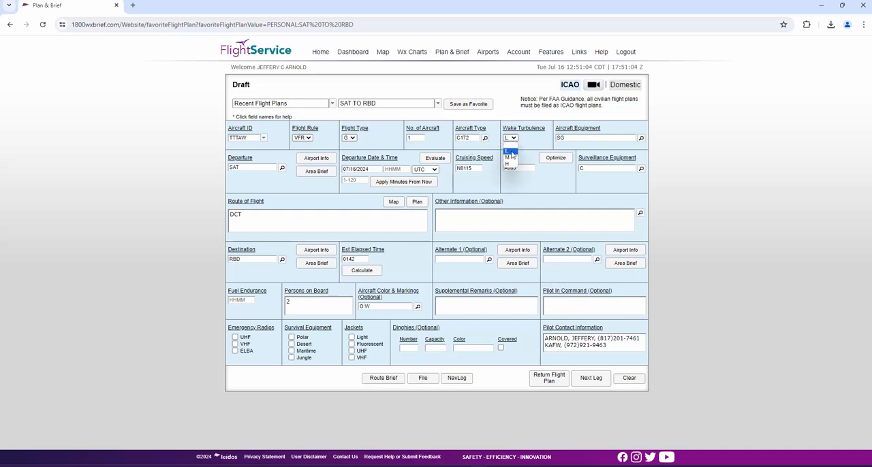
click(511, 151)
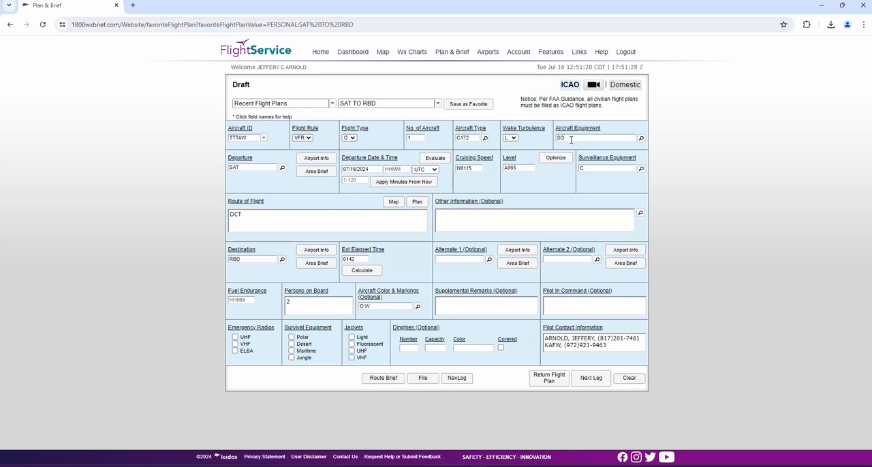
click(641, 139)
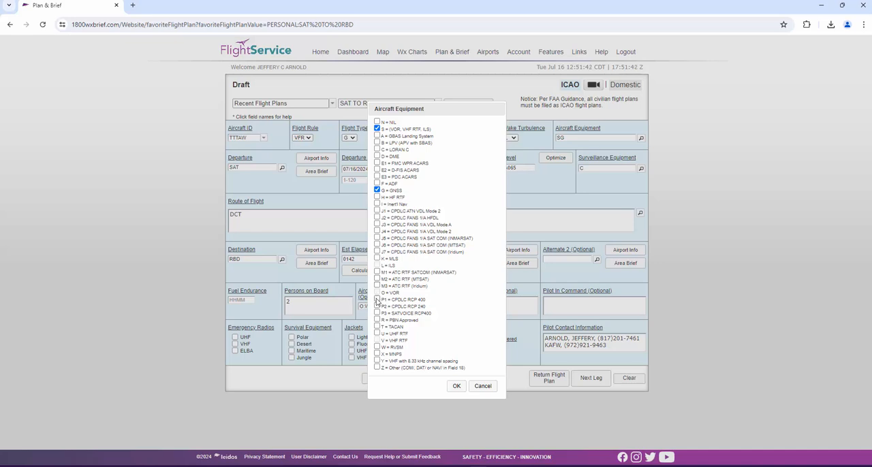
click(456, 387)
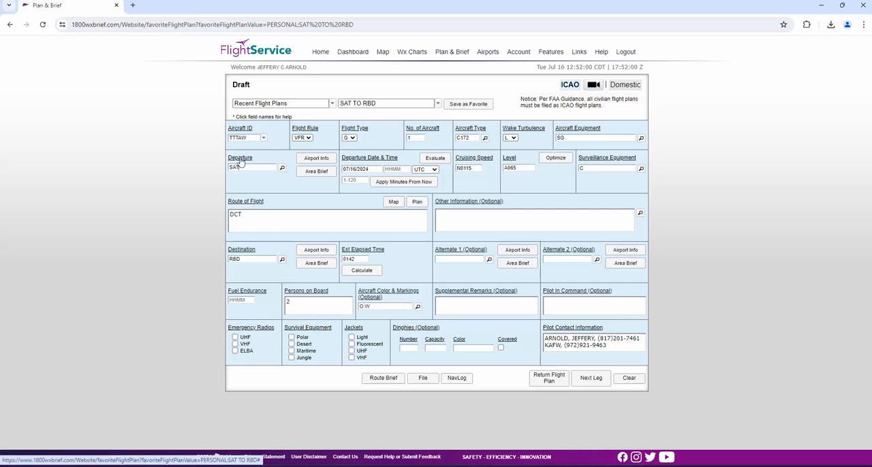
- Search departure locations for an exact match of SAT and select the San Antonio Intl airport
mouse_move(236, 162)
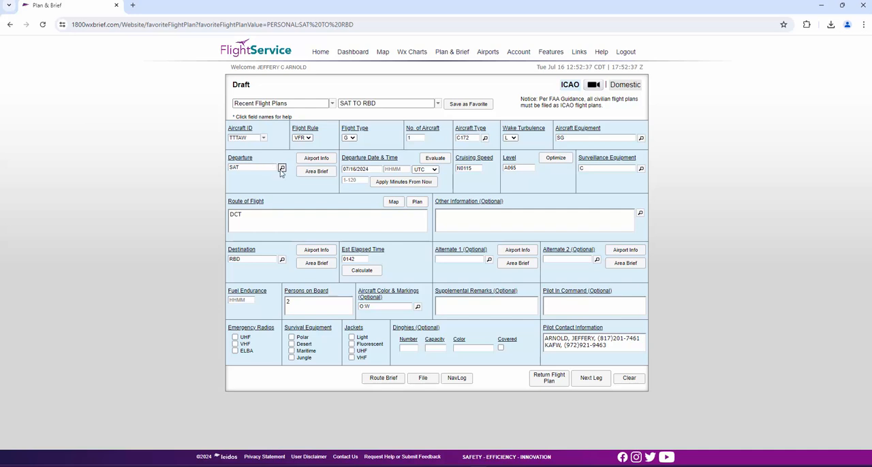
click(282, 169)
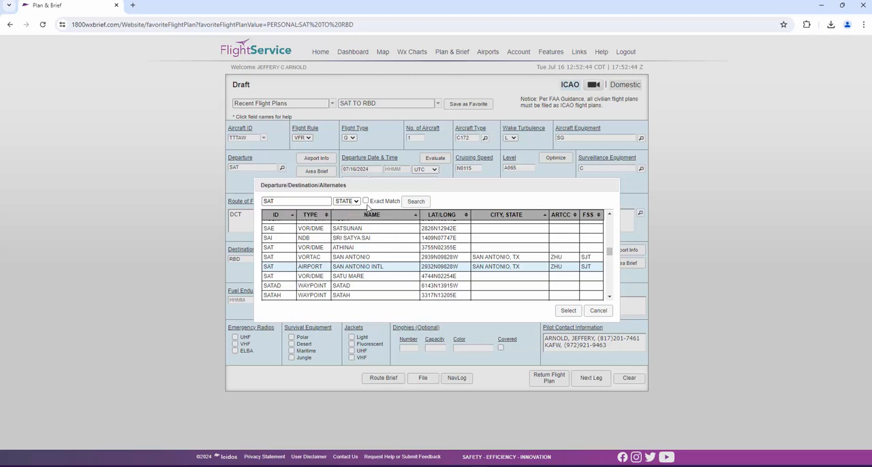
click(366, 201)
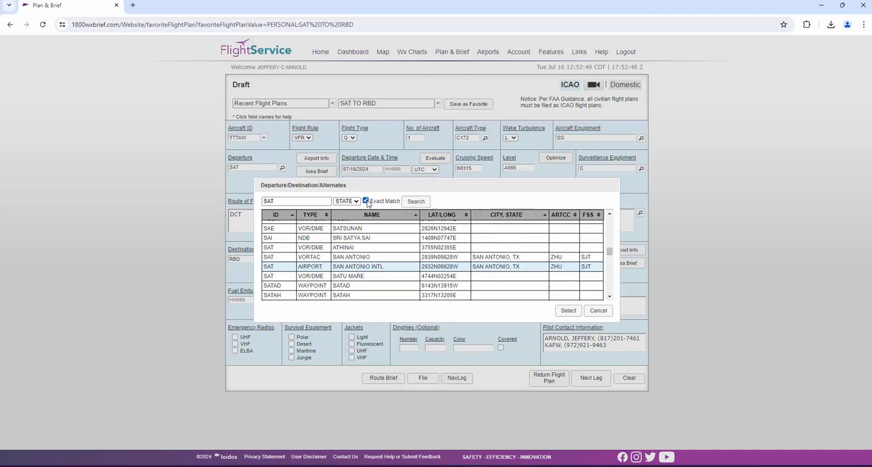
click(415, 201)
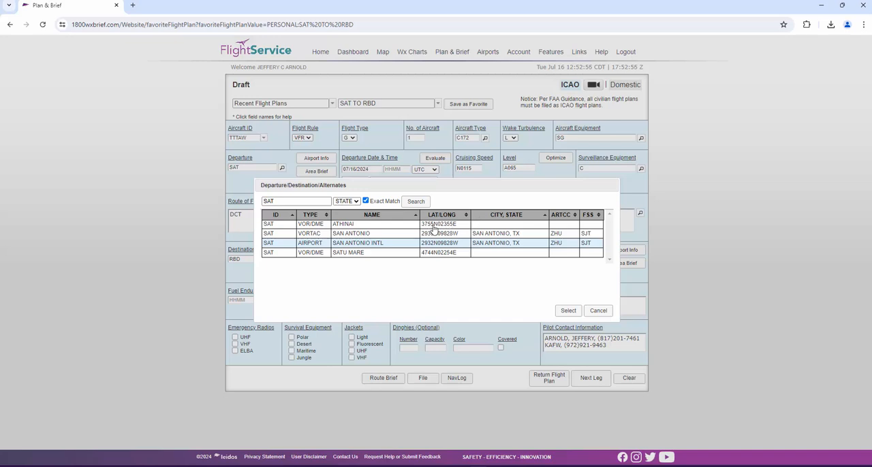
click(343, 236)
click(345, 243)
click(568, 311)
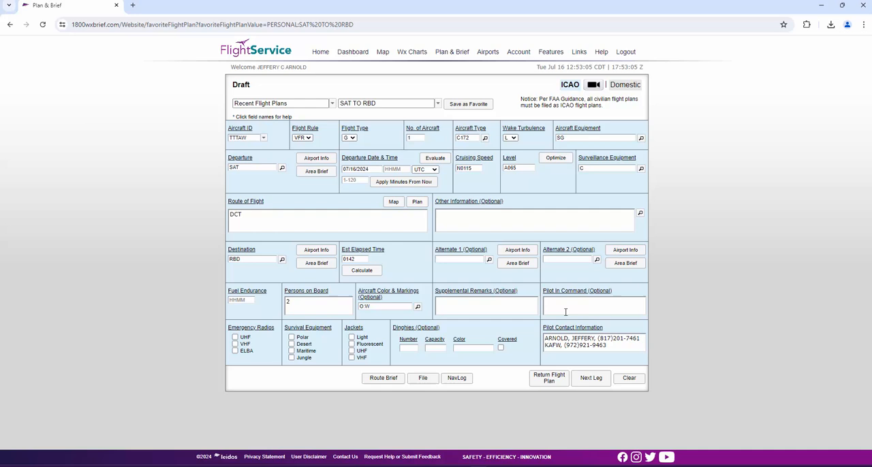
- Open the airport information for the departure airport SAT and examine its operations data, communications and nearby navigation aids
click(316, 161)
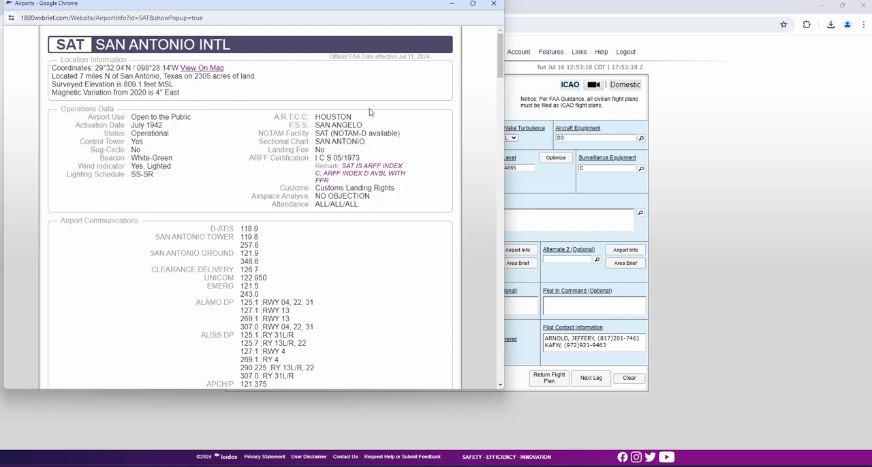
scroll(319, 101, down, 1)
scroll(319, 101, down, 4)
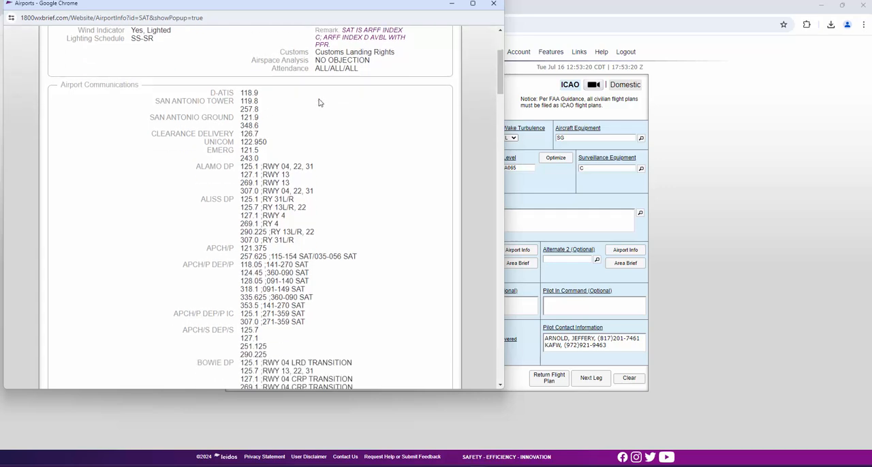
double_click(92, 86)
scroll(111, 167, down, 20)
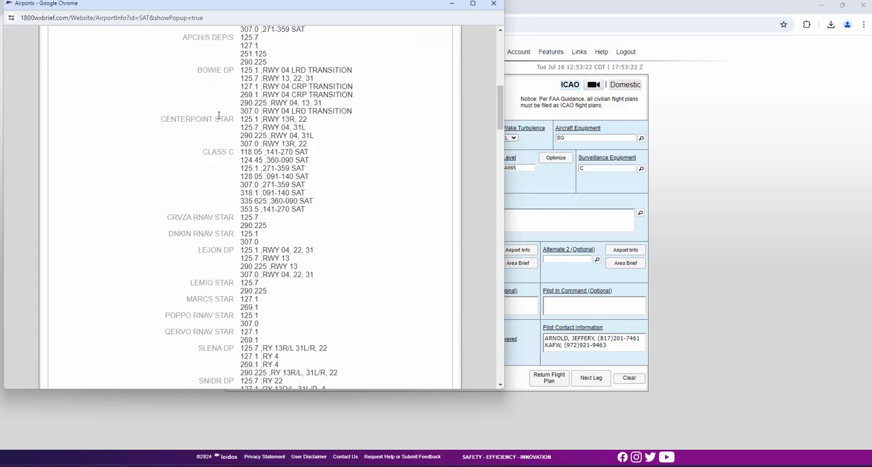
triple_click(87, 181)
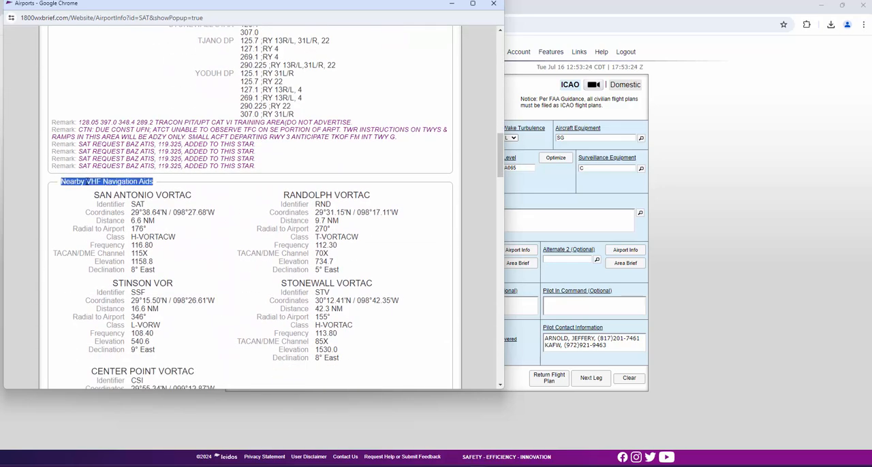
scroll(214, 185, down, 15)
scroll(214, 185, up, 1)
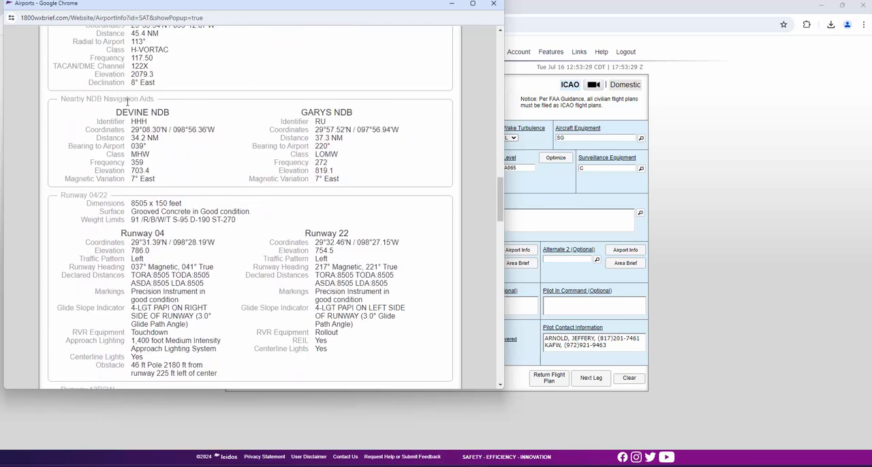
- Review the runway data, available services and remarks in the San Antonio Intl airport information
double_click(84, 197)
scroll(129, 200, down, 10)
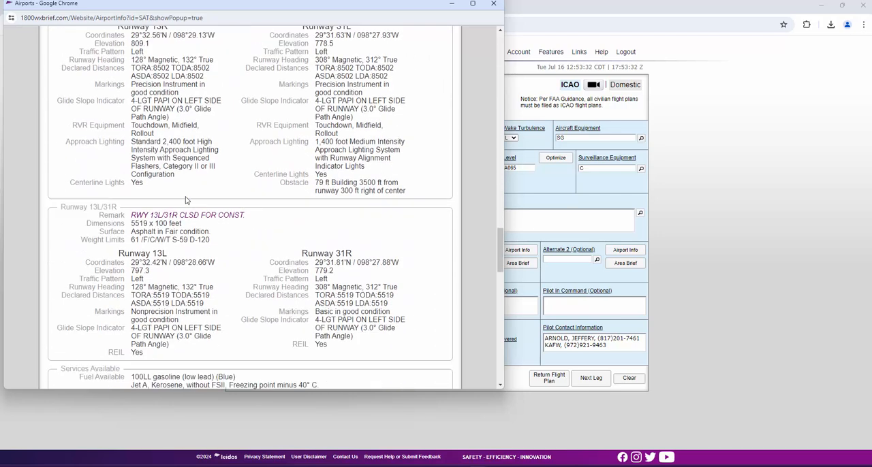
scroll(189, 196, down, 2)
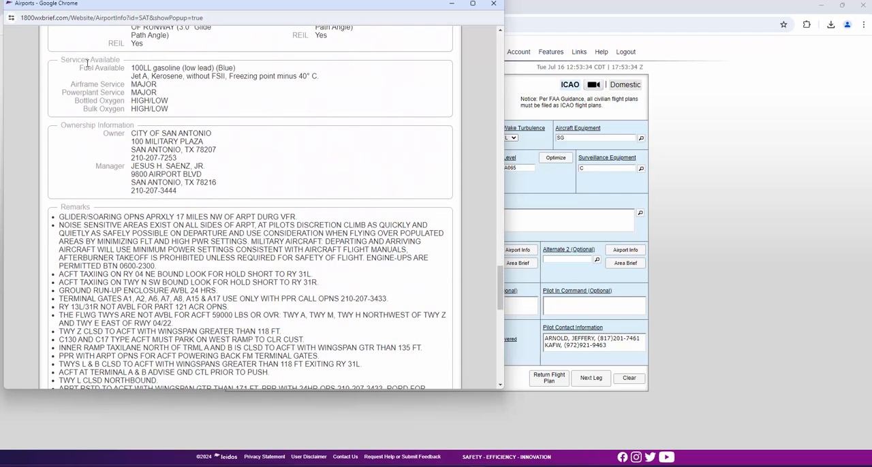
scroll(79, 75, down, 3)
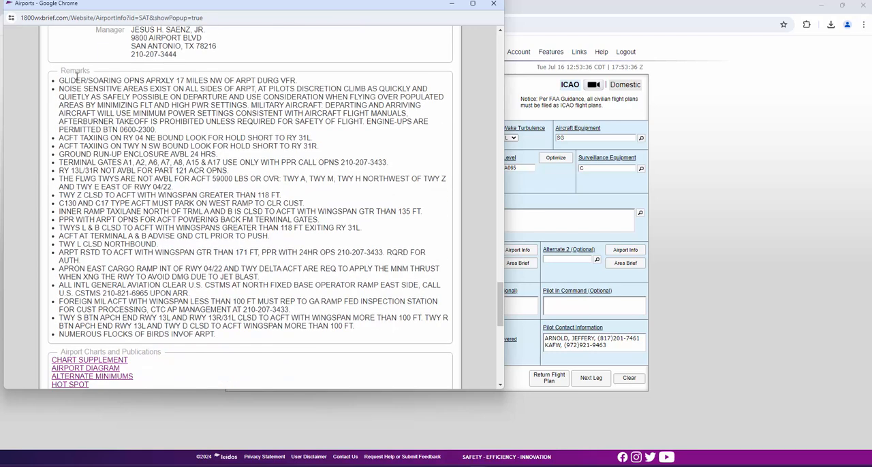
- View the Chart Supplement page for San Antonio Intl and close it
scroll(155, 212, down, 6)
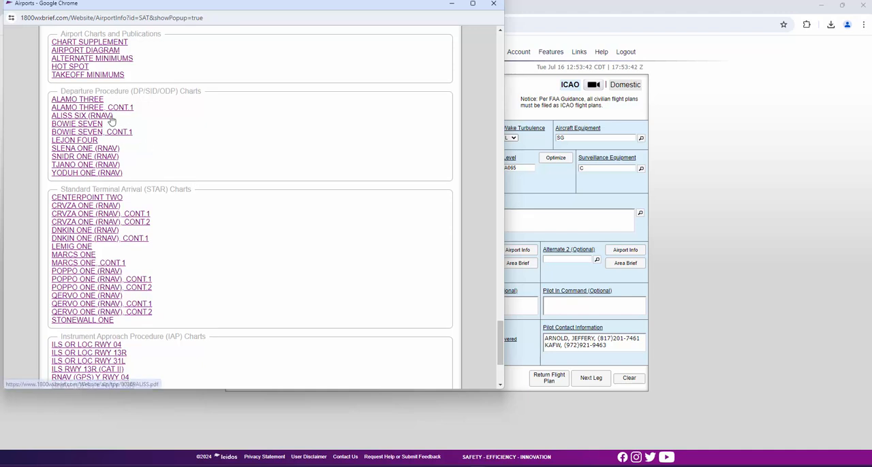
click(92, 43)
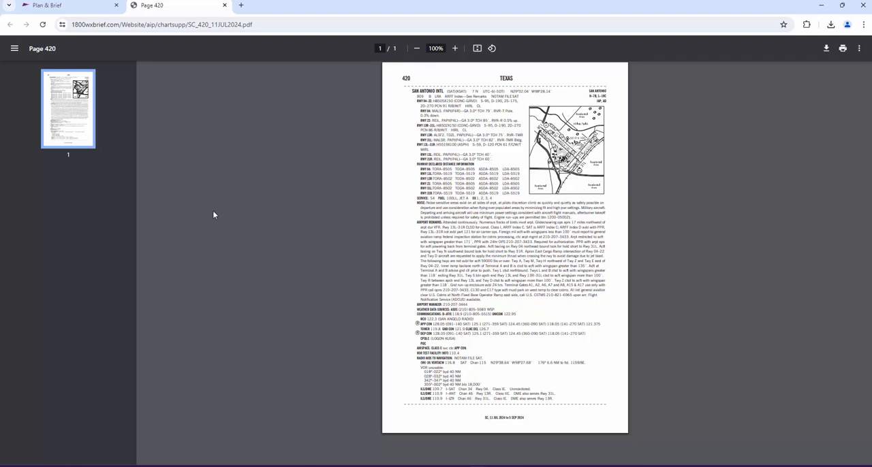
click(224, 6)
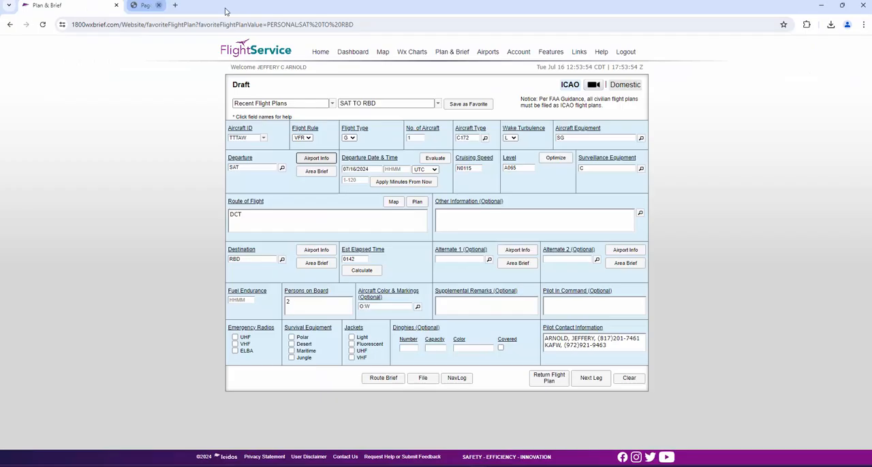
- Return to the SAT airport information, examine its departure, arrival and approach chart lists and chart legends, and close it
click(317, 159)
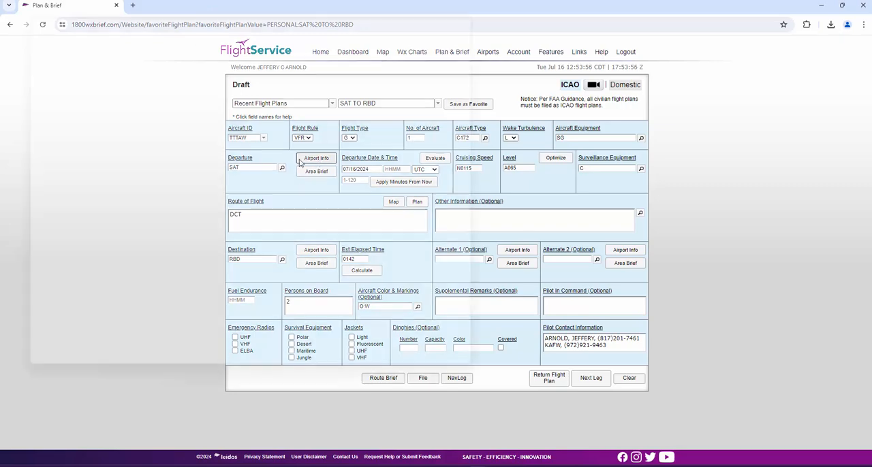
scroll(226, 173, down, 20)
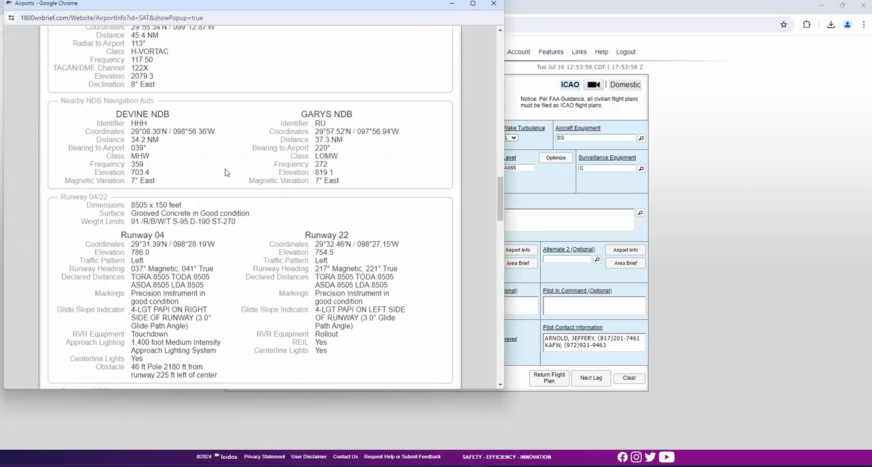
scroll(226, 173, down, 10)
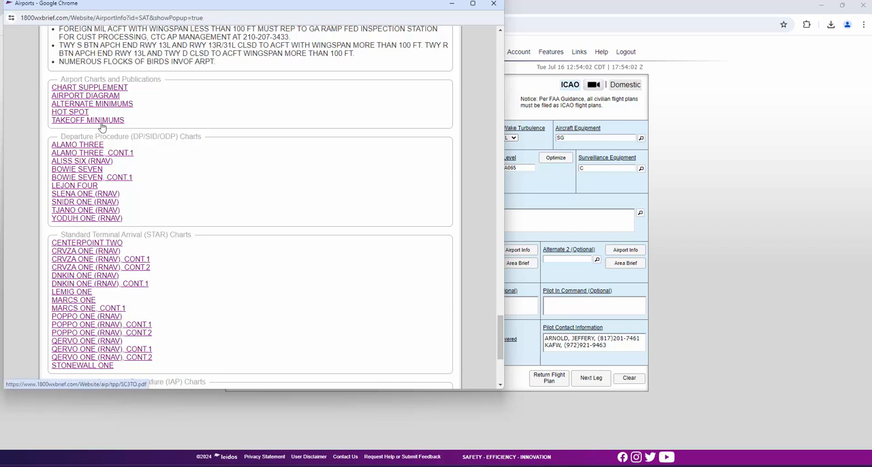
scroll(102, 127, down, 1)
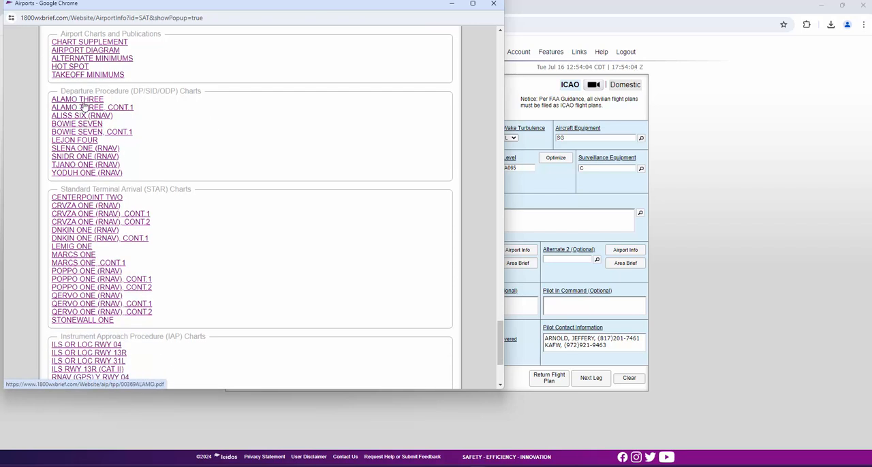
scroll(130, 137, down, 1)
scroll(130, 137, down, 1)
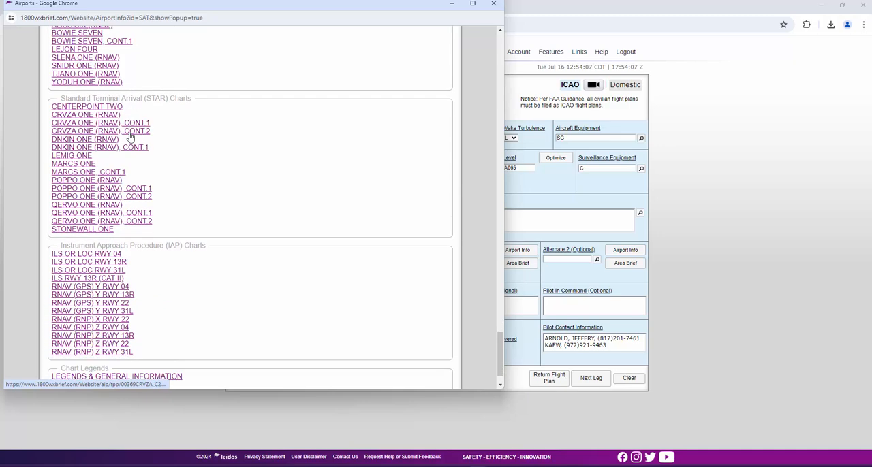
scroll(181, 177, down, 1)
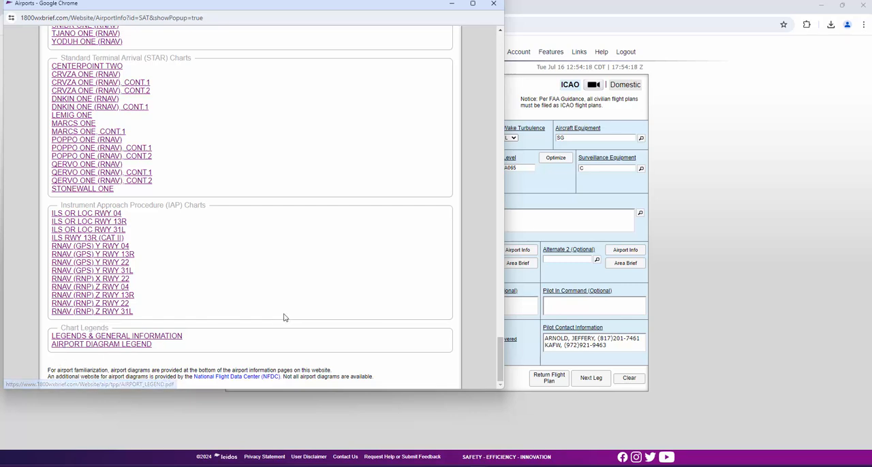
scroll(334, 315, up, 20)
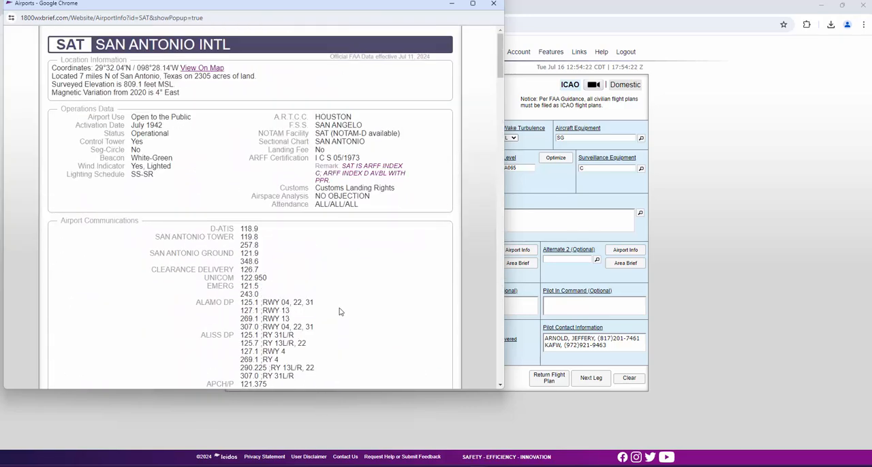
click(494, 4)
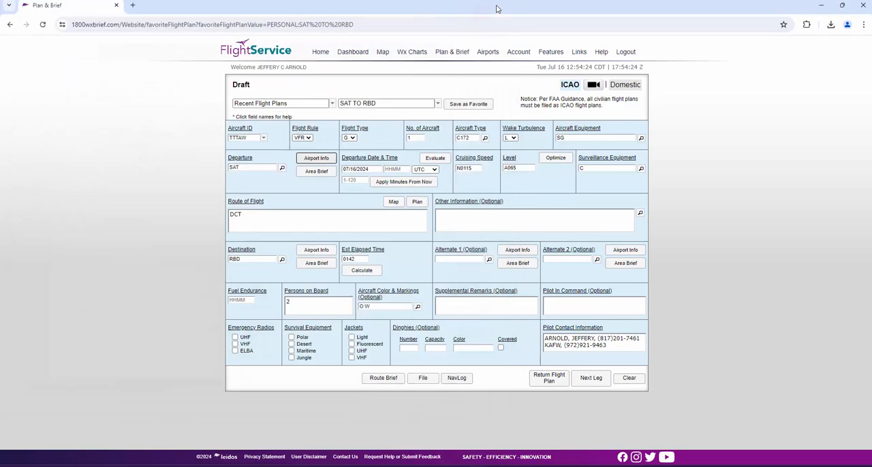
- Try to request the departure area brief, and set the departure time to 20 minutes from now
click(318, 175)
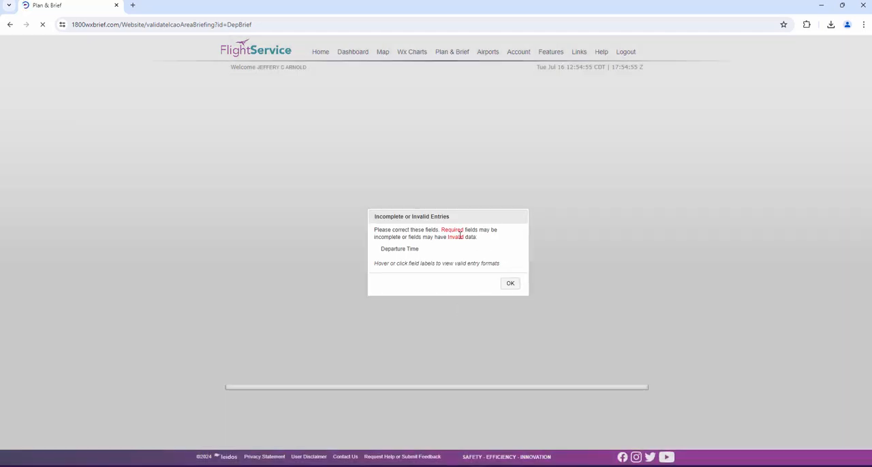
click(510, 284)
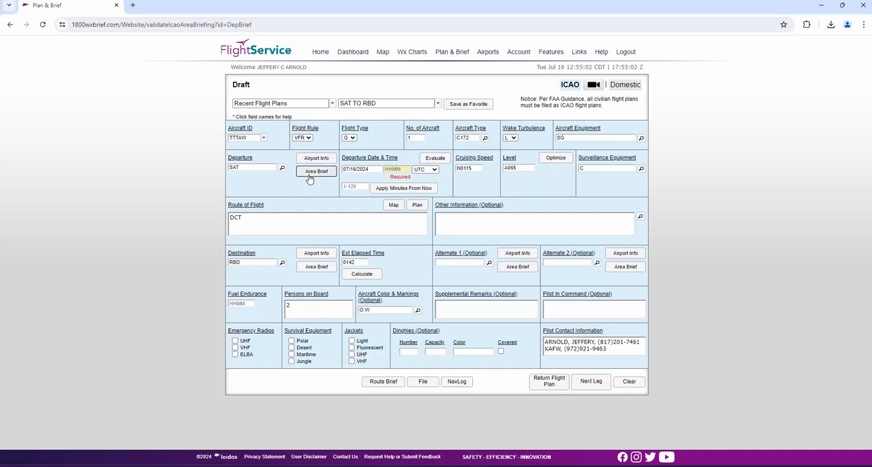
click(357, 186)
text(20)
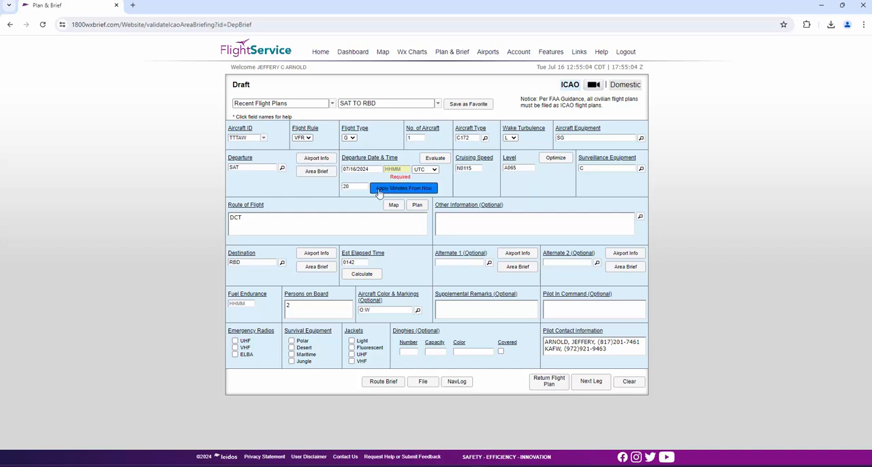
key(Return)
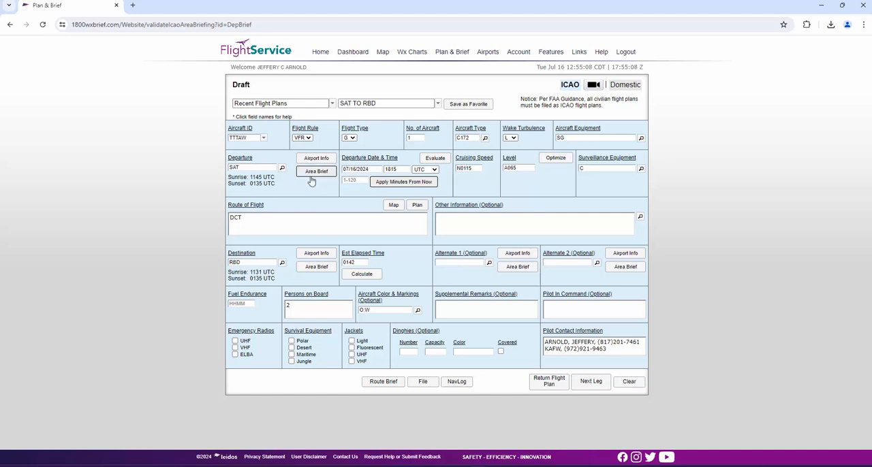
- Browse the time zone options for the departure time, keeping UTC selected
click(352, 181)
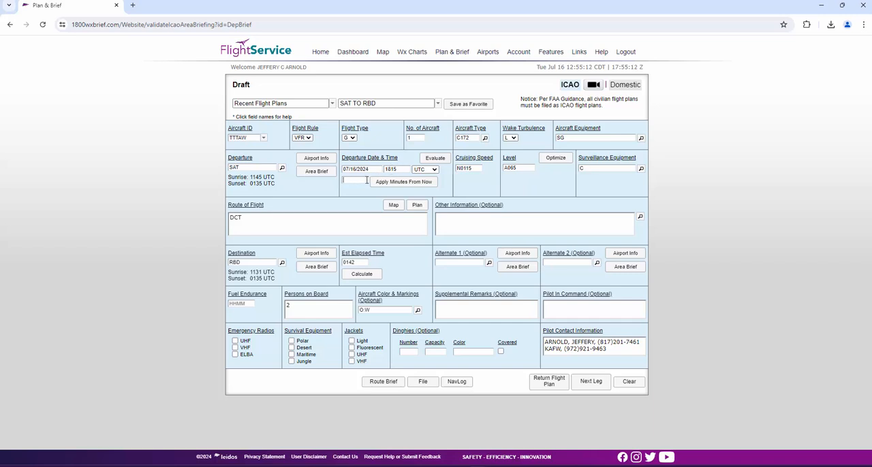
click(422, 170)
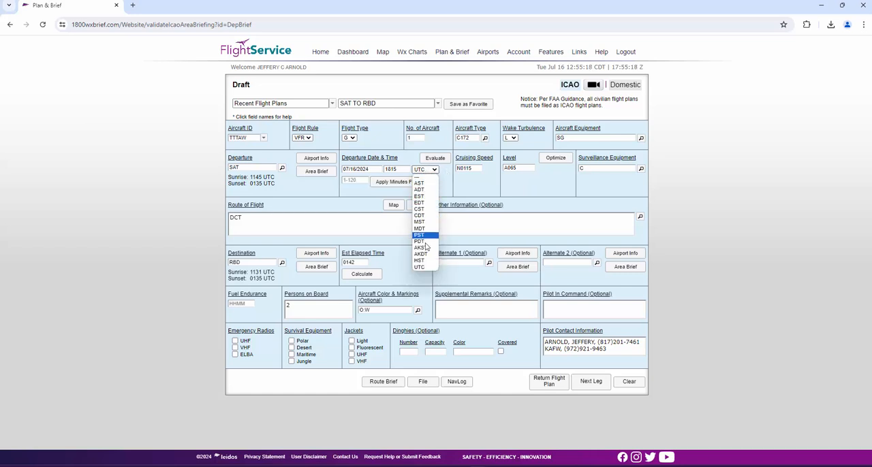
click(451, 184)
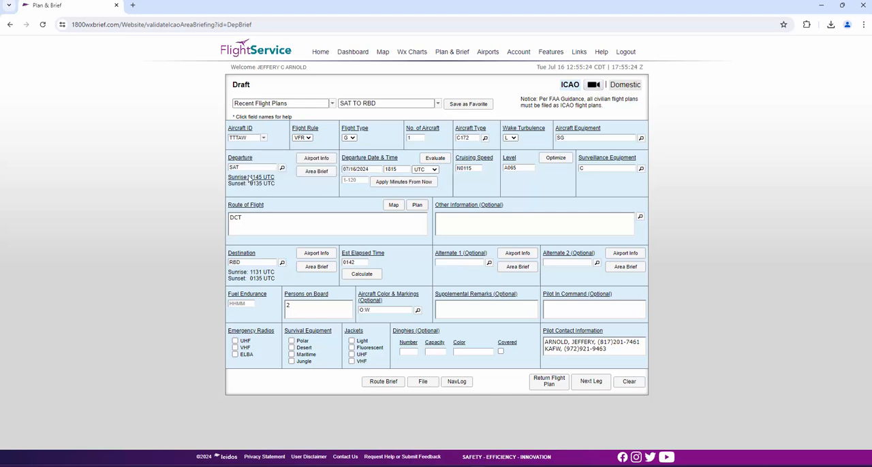
- Request the SAT area brief and inspect the Area Briefing Radius and Winds Aloft Briefing Radius options without changing them
mouse_move(248, 179)
click(312, 174)
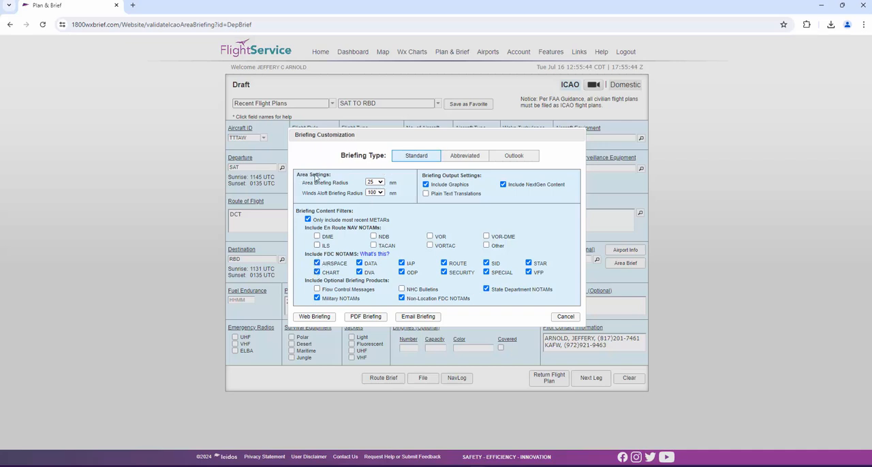
click(381, 183)
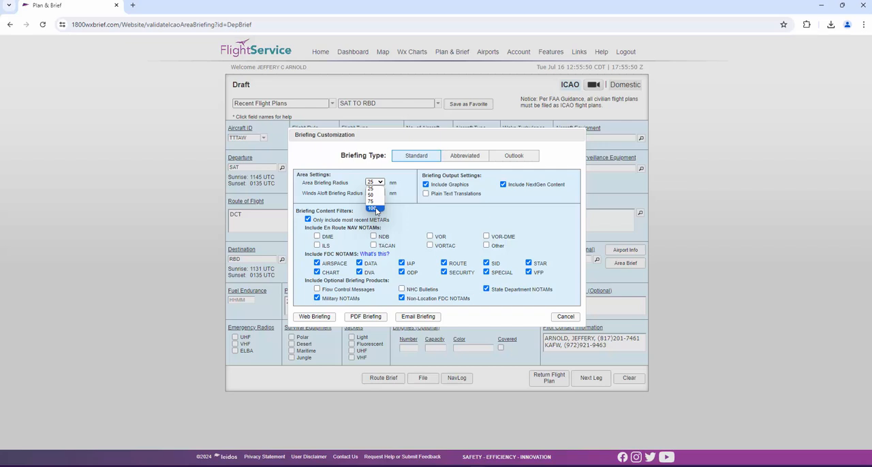
click(403, 195)
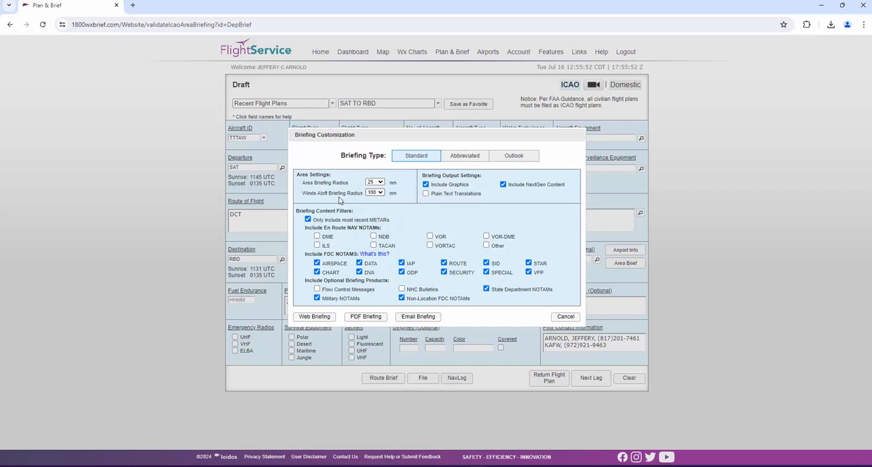
click(381, 193)
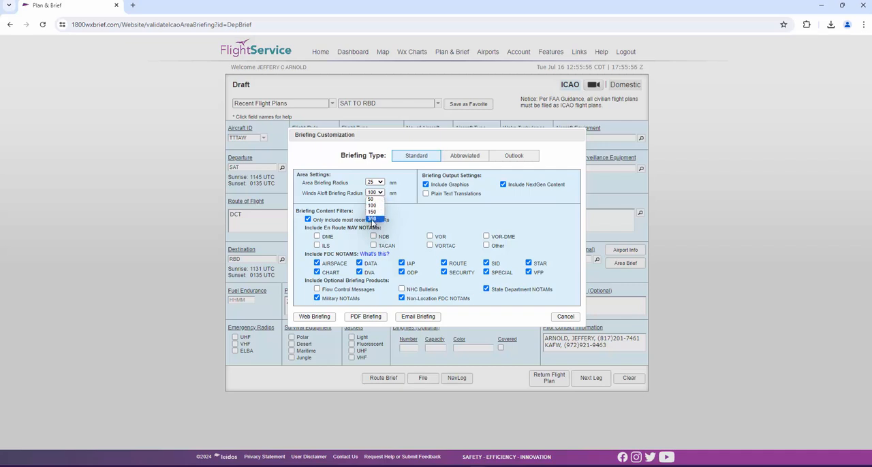
click(408, 195)
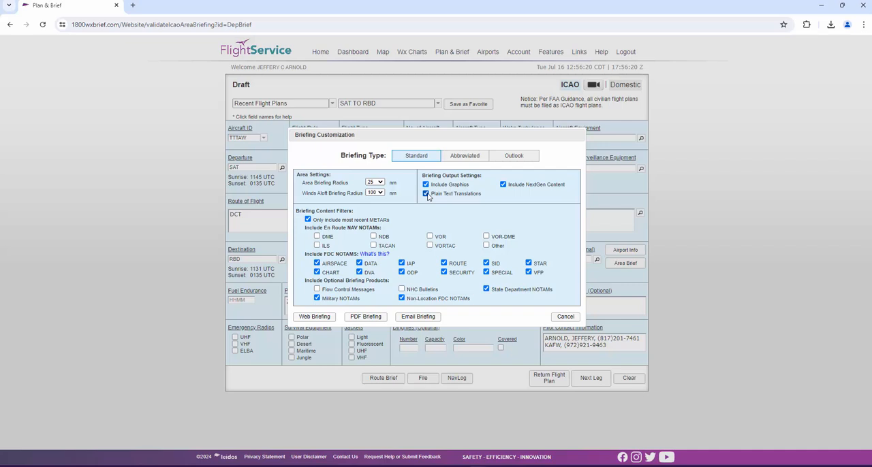
- Leave Plain Text Translations off, review the NOTAM and optional product filters, and cancel the briefing customization
click(427, 195)
drag(348, 228, 387, 230)
drag(327, 255, 379, 282)
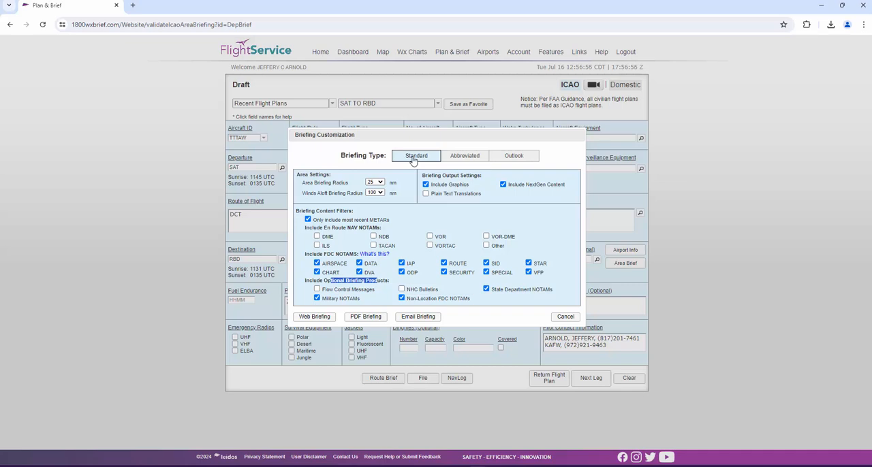
click(566, 317)
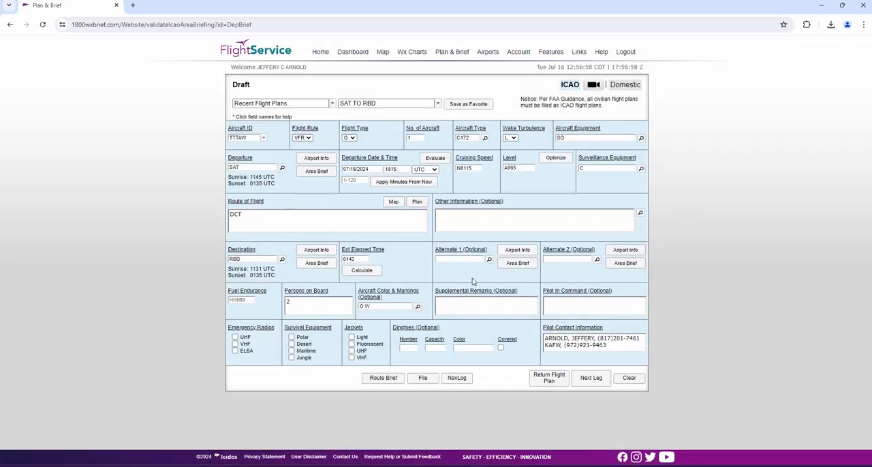
- Check the calendar for the departure date and close it without choosing another day
click(369, 169)
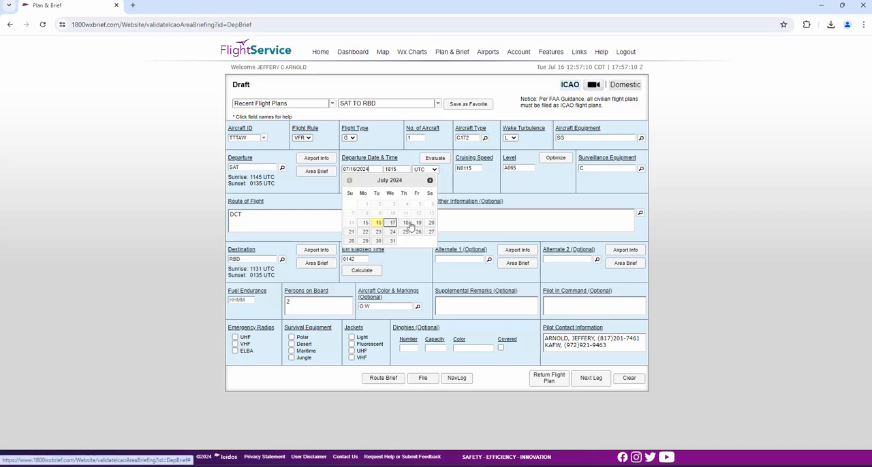
click(407, 160)
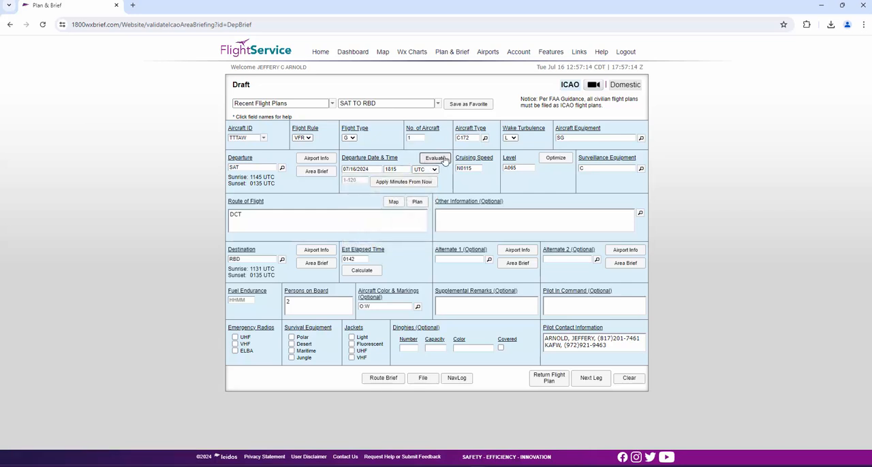
- Evaluate the departure time and review the hourly TAF and adverse conditions summary from SAT to RBD
click(444, 159)
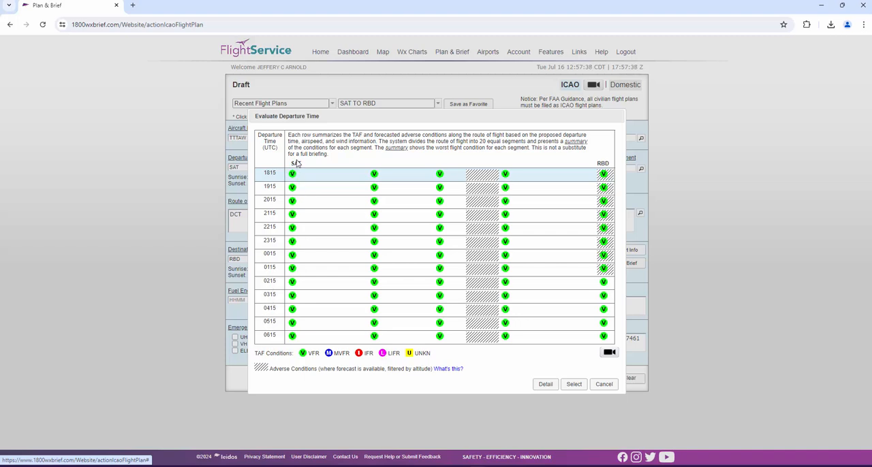
triple_click(296, 163)
click(605, 161)
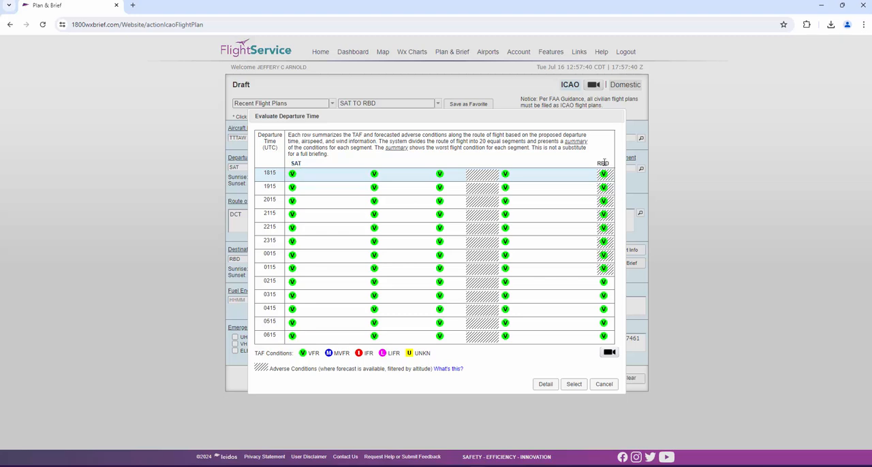
double_click(605, 164)
click(605, 163)
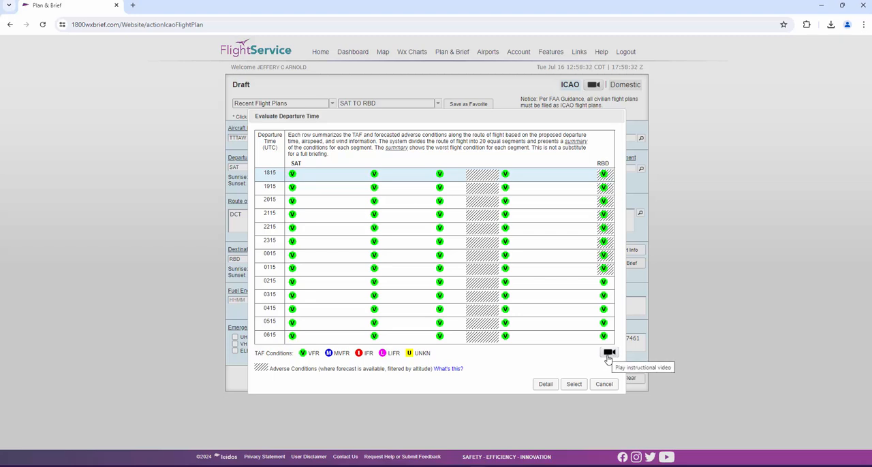
- Open the departure time evaluation details and examine the TFR, closure, SIGMET and AIRMET rows and the adverse conditions legend
click(546, 384)
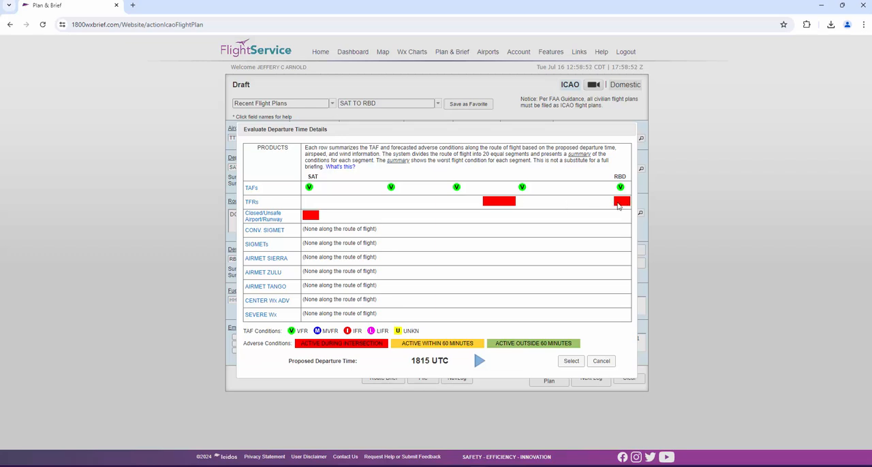
double_click(619, 175)
click(621, 203)
drag(306, 231, 304, 285)
click(291, 274)
drag(298, 346, 387, 347)
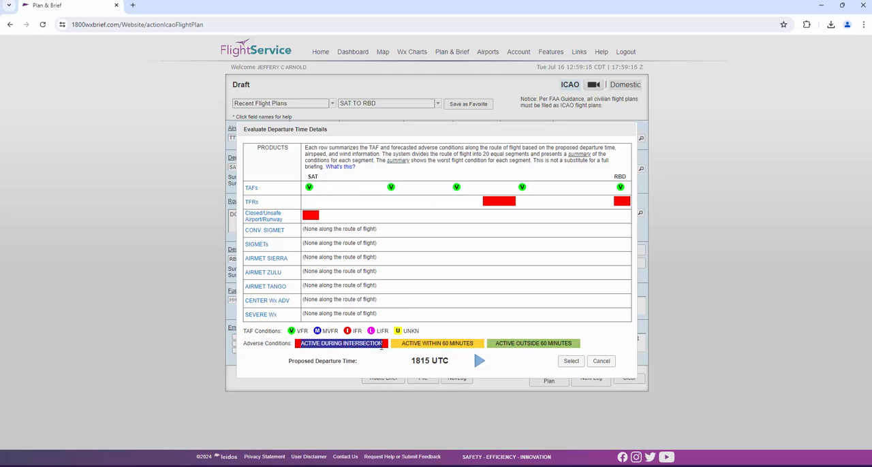
click(390, 348)
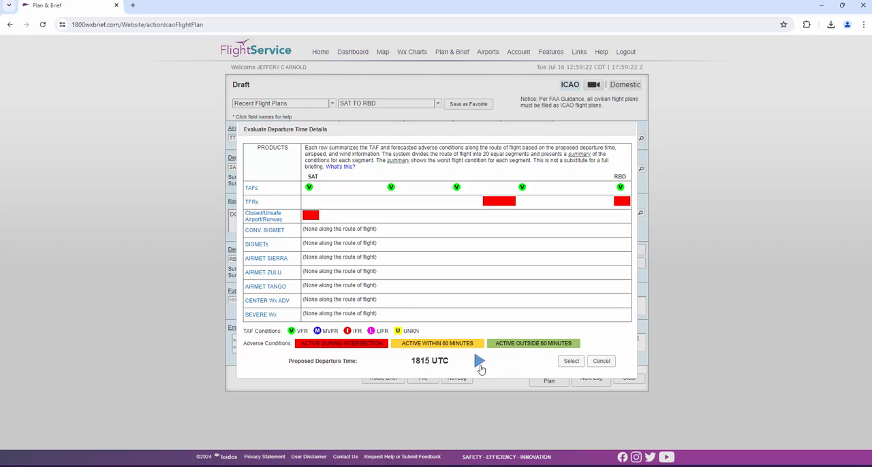
- Step through the evaluation details for later proposed departure times, and cancel the evaluation without selecting another time
click(480, 362)
click(479, 363)
click(480, 362)
click(480, 363)
click(480, 363)
click(480, 364)
click(605, 362)
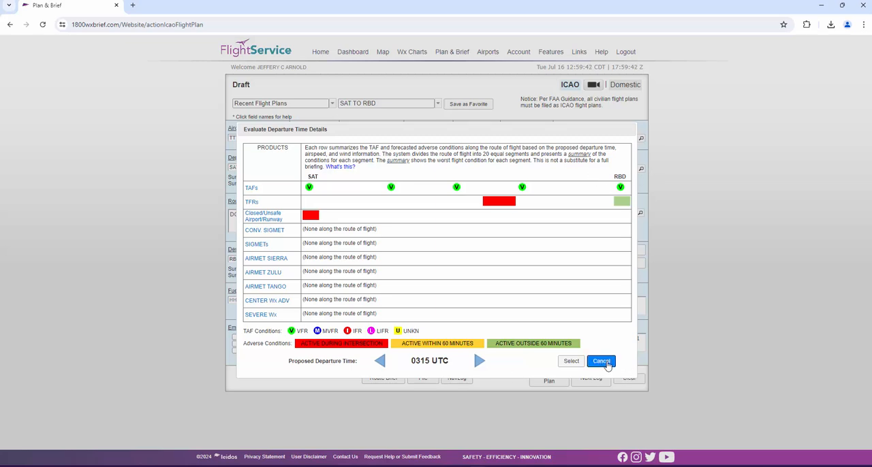
click(606, 385)
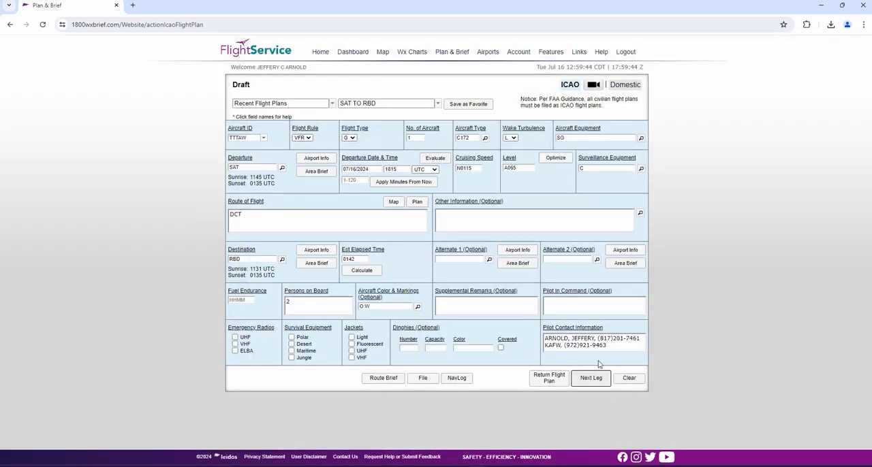
- Check the format help for Cruising Speed and keep the entry at N0115
click(477, 159)
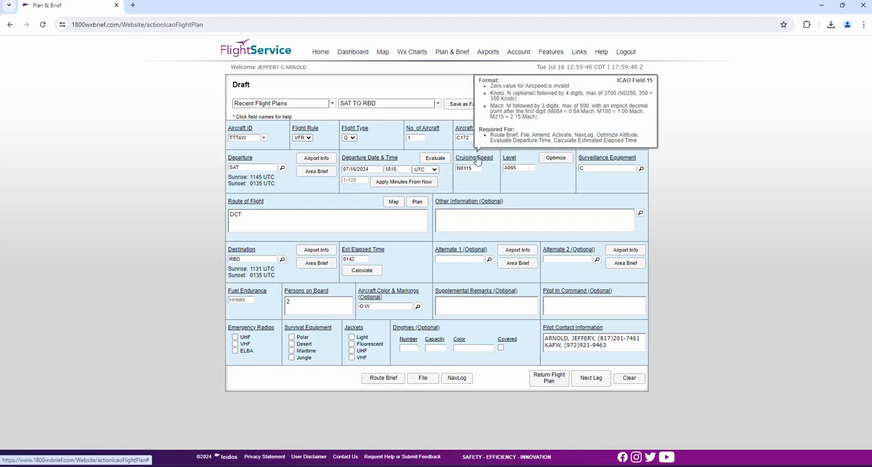
double_click(465, 169)
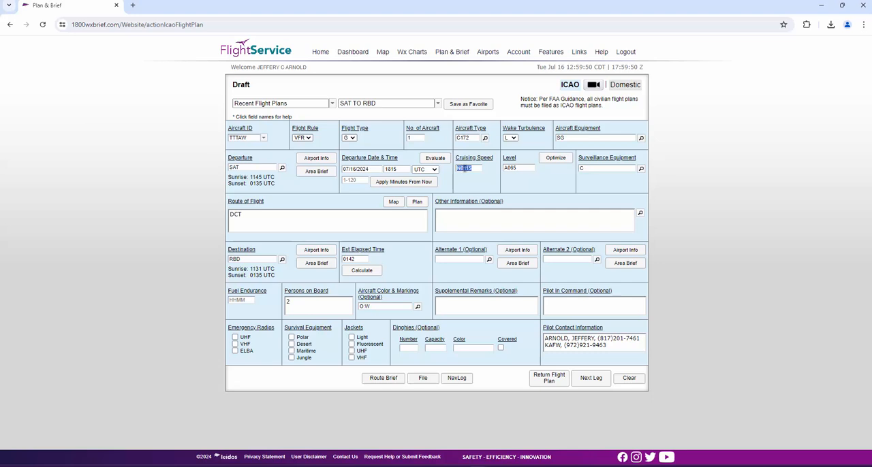
text(1)
- Try alternative altitude entries in the Level field and finish with A065
click(518, 170)
key(Tab)
text(6)
click(611, 171)
double_click(523, 168)
text(19)
click(586, 171)
double_click(519, 168)
text(065)
key(Home)
text(A)
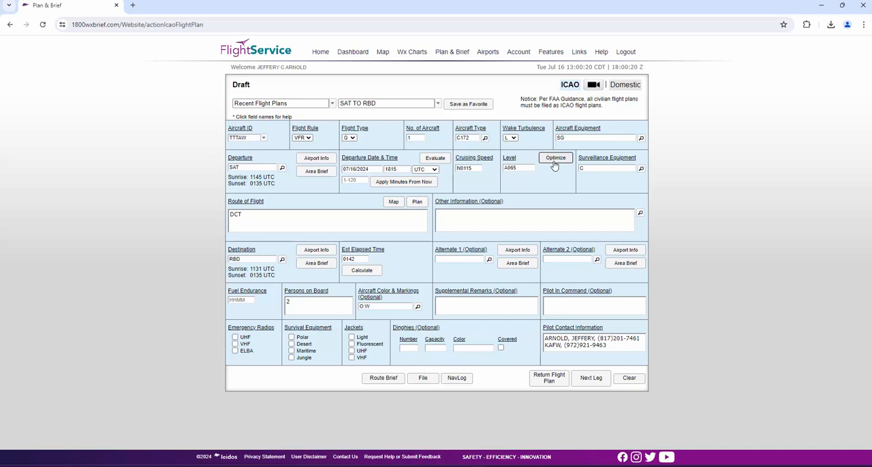
- Run the altitude optimization, compare the 105 row with 065, and select altitude 065
click(555, 164)
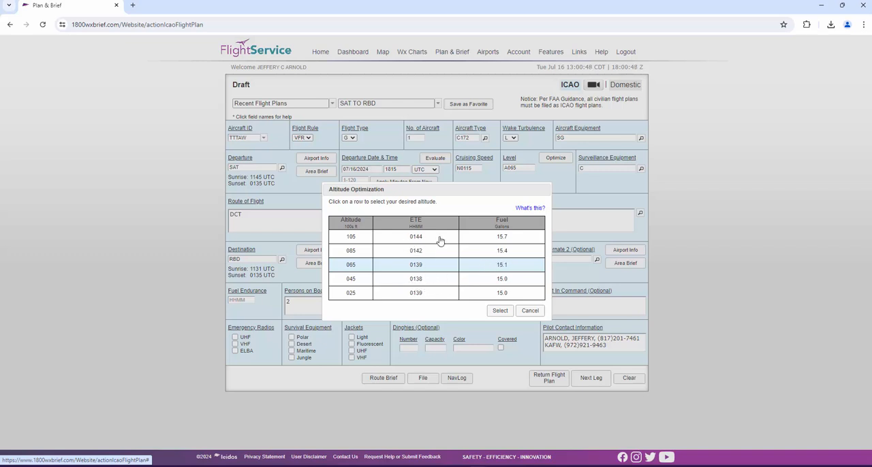
click(418, 240)
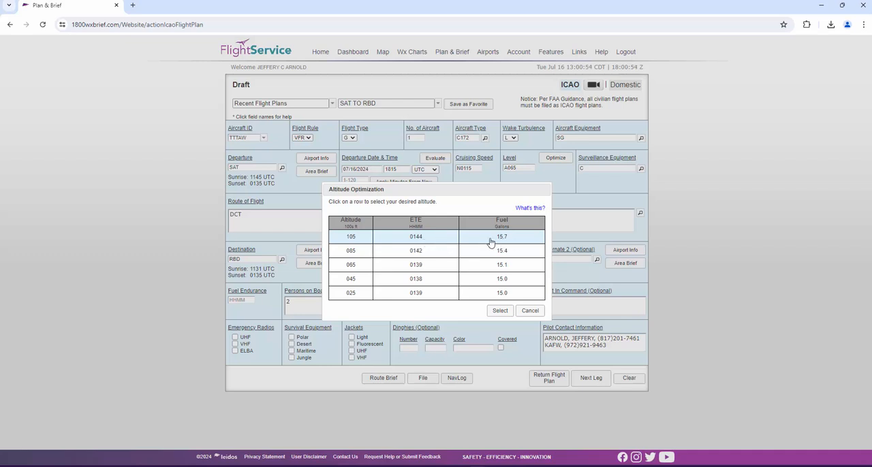
click(429, 271)
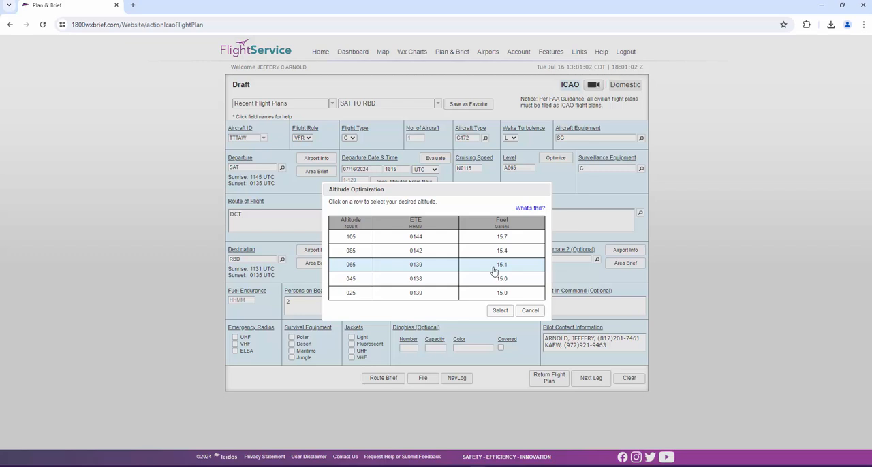
click(500, 311)
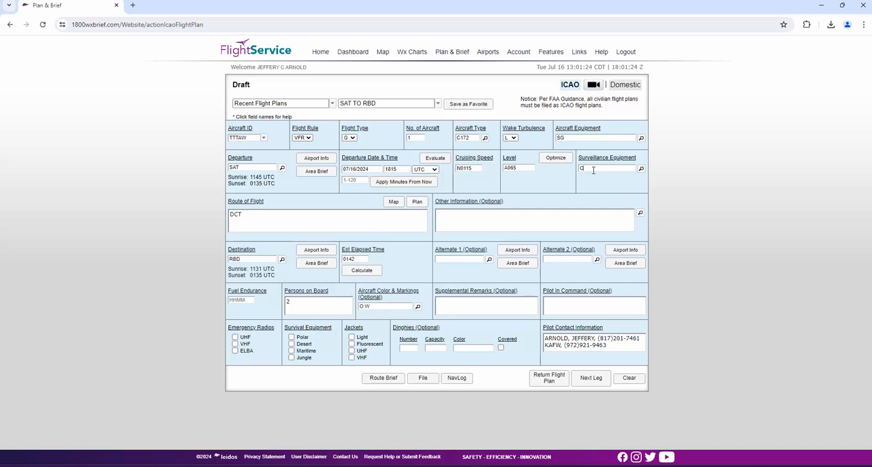
- Review the surveillance equipment codes and accept C = Modes A and C
click(641, 170)
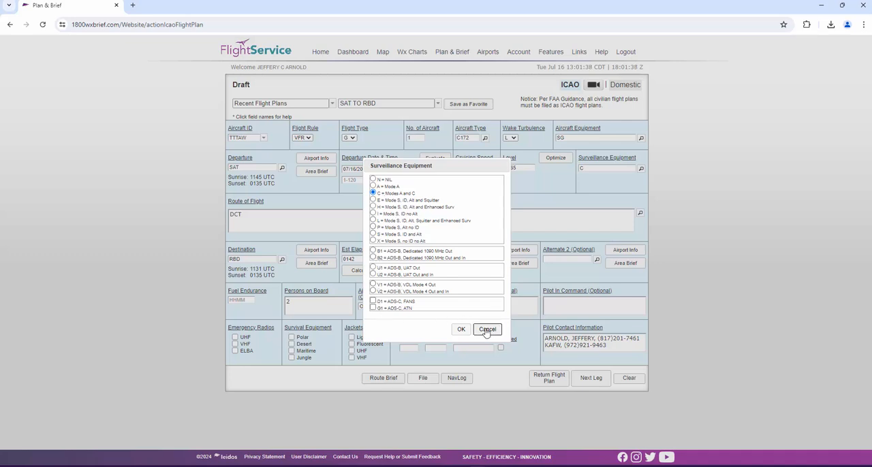
click(461, 330)
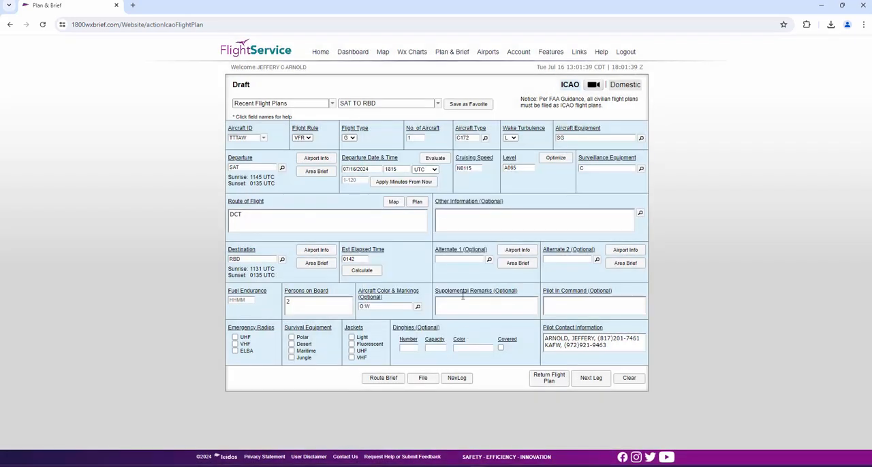
- Plan a replacement for the DCT route using Low Altitude V Airways, browsing the SID options without choosing one
double_click(236, 215)
click(302, 215)
click(418, 203)
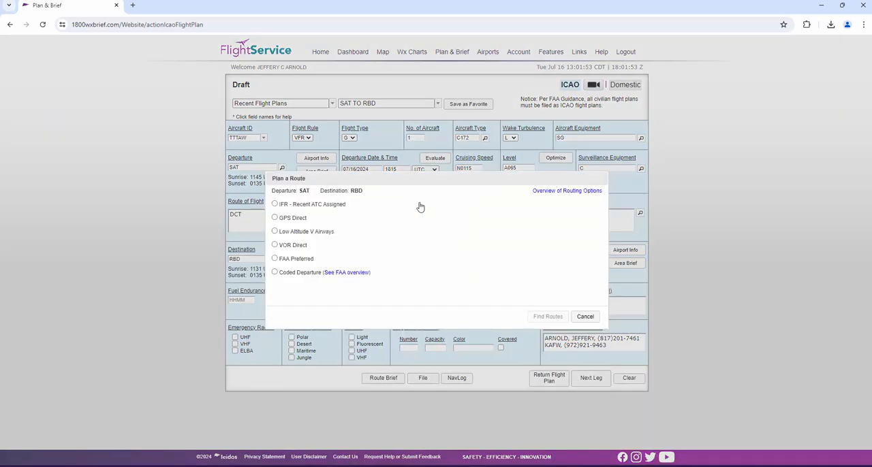
click(284, 235)
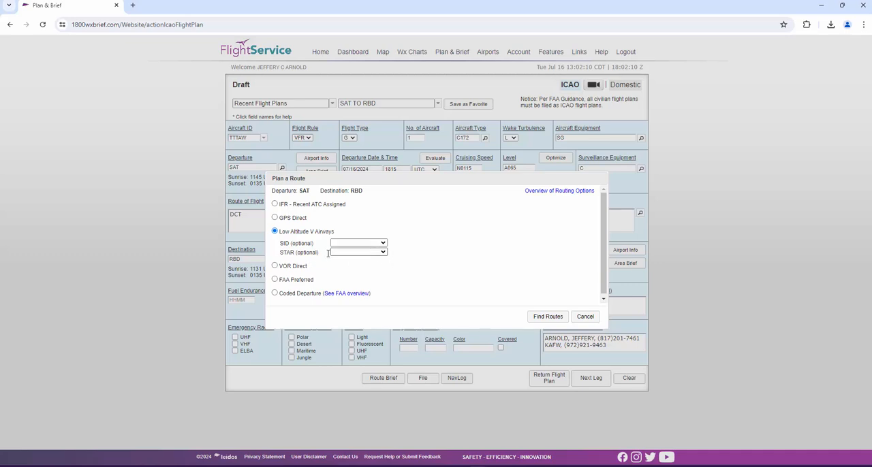
click(383, 244)
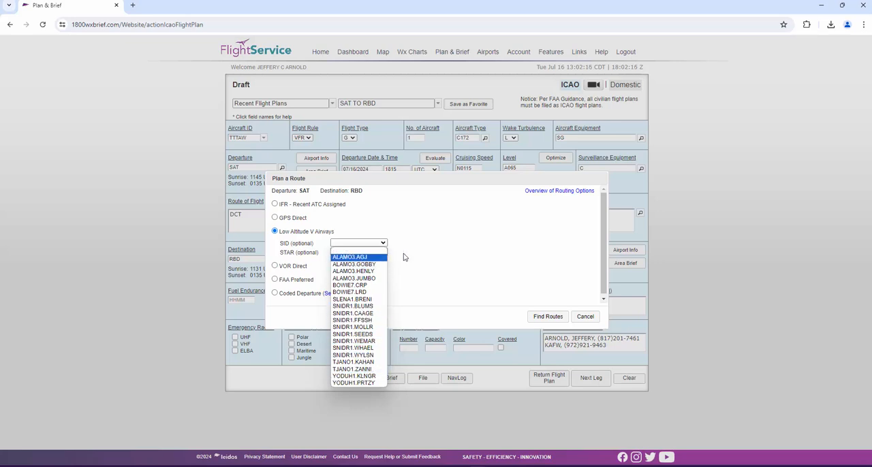
click(451, 246)
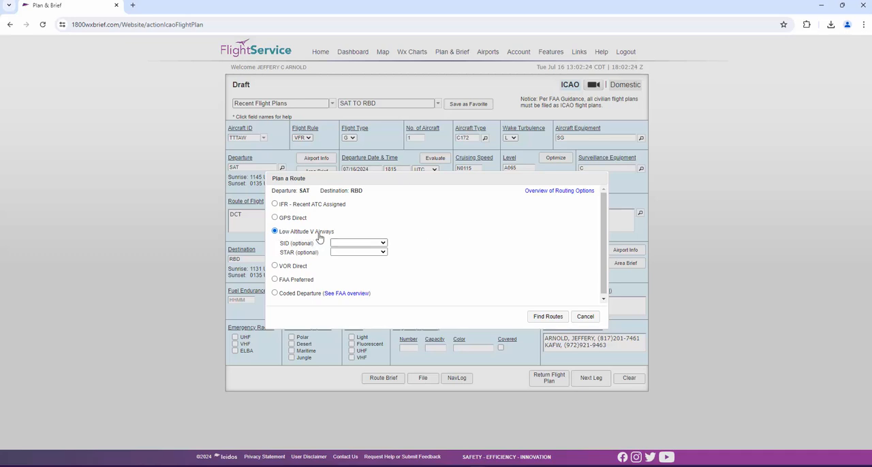
- Find the airway route and apply SHEPE V17 ACT V54 IMIPE as the route of flight
click(549, 317)
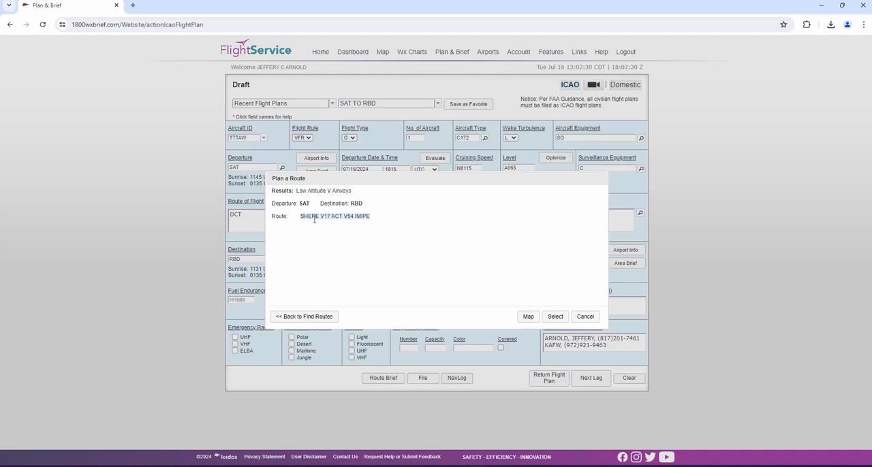
drag(318, 217, 379, 221)
click(379, 221)
double_click(315, 217)
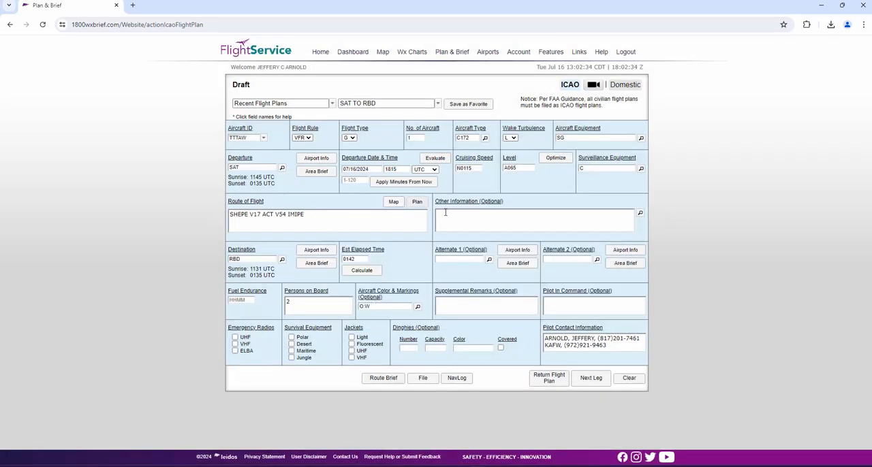
- Find the Low Altitude V Airways route again, preview it on the VFR chart, and select it for the flight plan
click(417, 202)
click(300, 233)
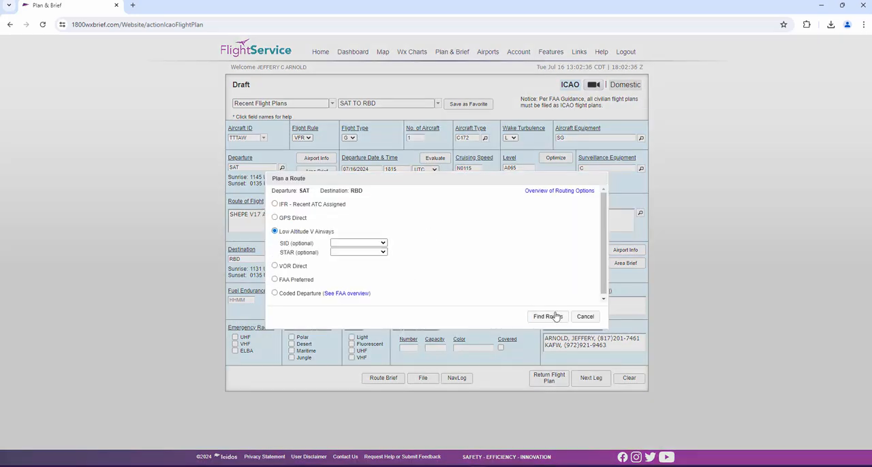
click(552, 317)
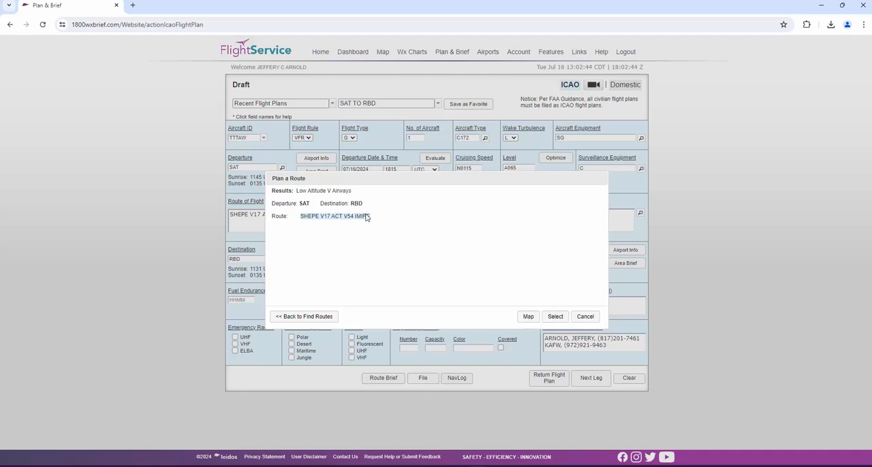
click(529, 317)
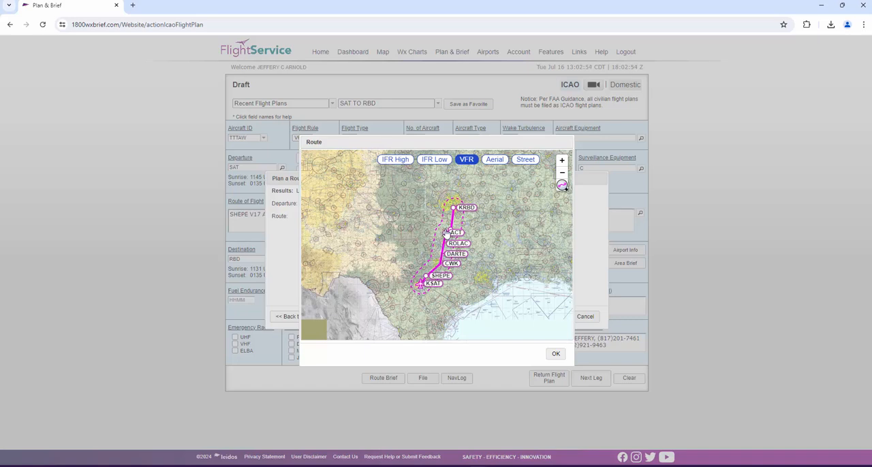
click(557, 353)
click(556, 318)
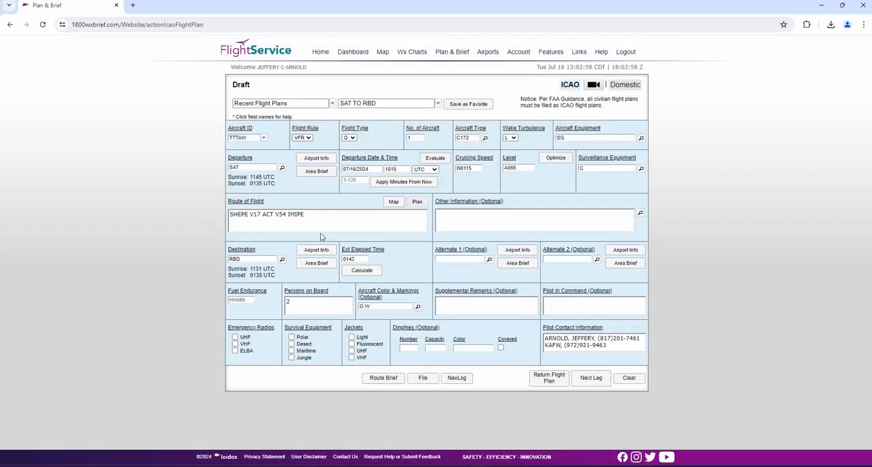
- View the SHEPE V17 ACT V54 IMIPE route on the interactive map, and return to the Plan & Brief form
drag(329, 216, 204, 218)
click(324, 218)
click(396, 203)
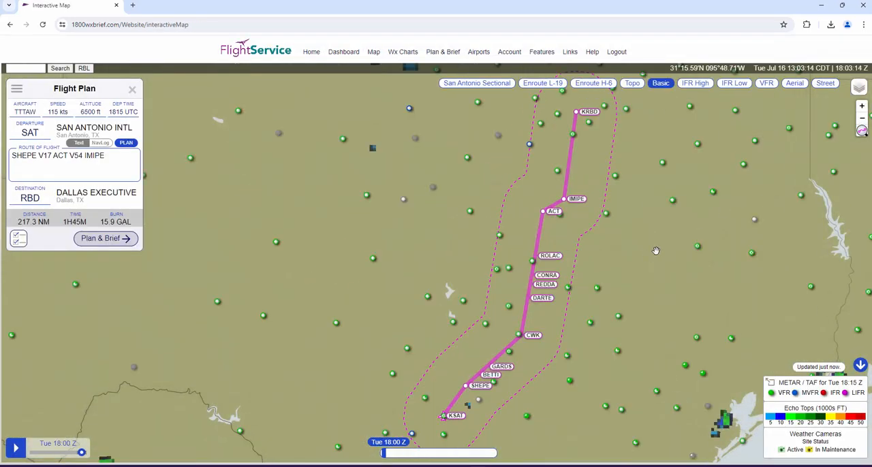
drag(656, 250, 553, 273)
scroll(595, 260, down, 1)
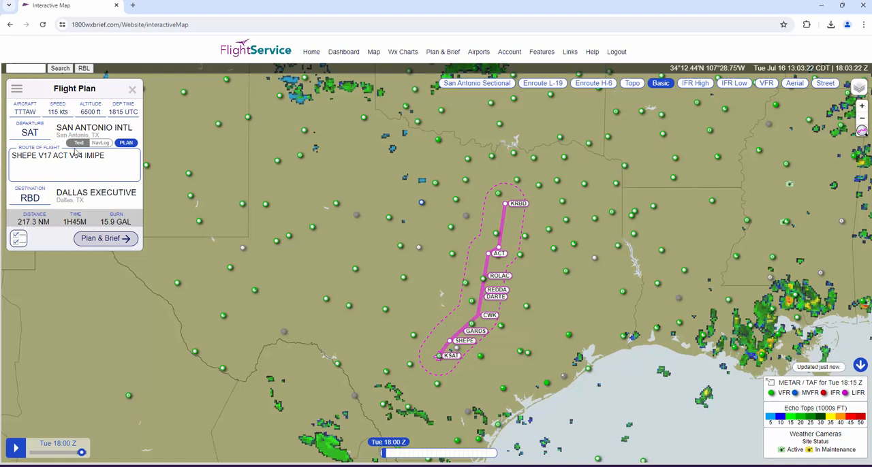
click(108, 243)
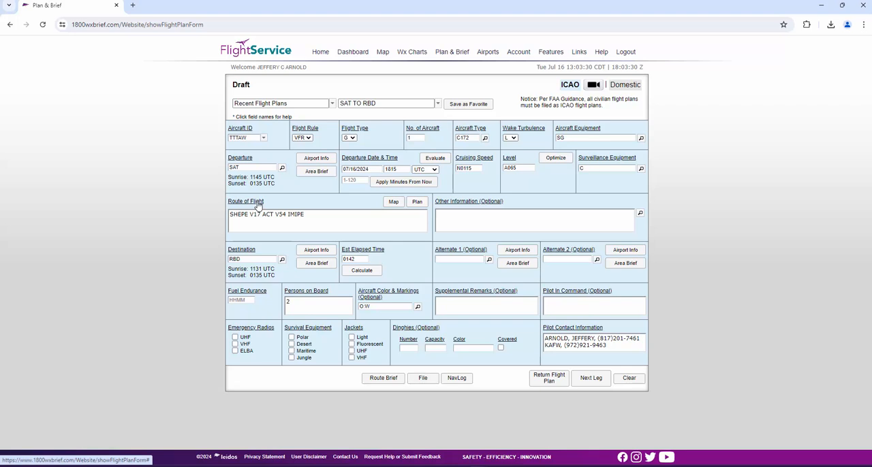
- Review the Other Information codes and cancel without adding any
mouse_move(258, 206)
click(640, 214)
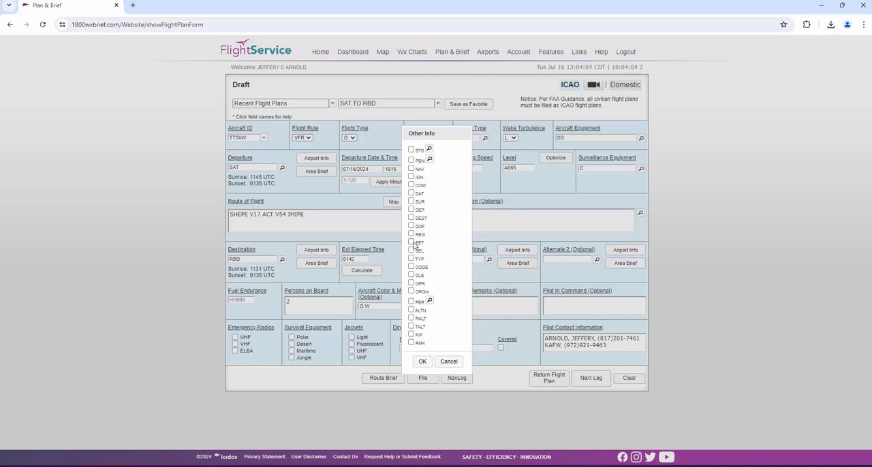
click(450, 361)
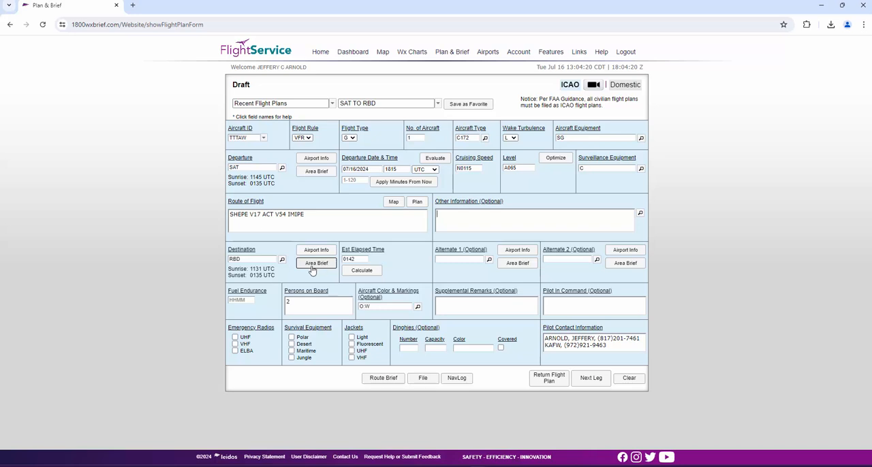
- Calculate the estimated elapsed time for the airway route and accept the calculated value
click(364, 271)
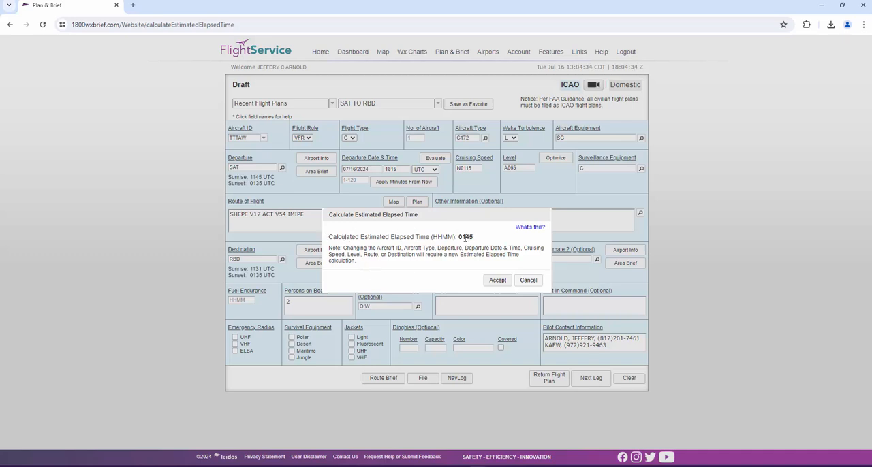
click(497, 280)
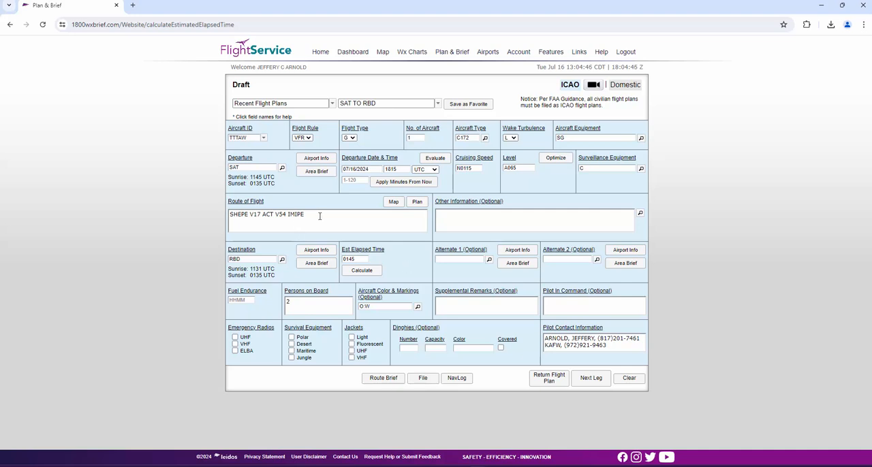
double_click(266, 214)
click(295, 218)
double_click(269, 214)
click(312, 218)
- Check the Alternate 1 field help and set the fuel endurance to 0500
click(455, 251)
click(240, 300)
text(0500)
- Review the aircraft color choices, keeping Orange and White, and check the help for the Supplemental Remarks field
click(417, 306)
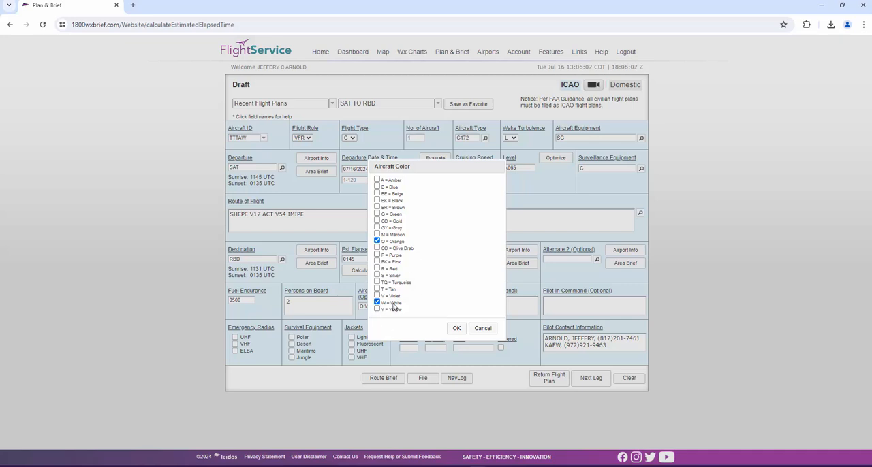
click(456, 329)
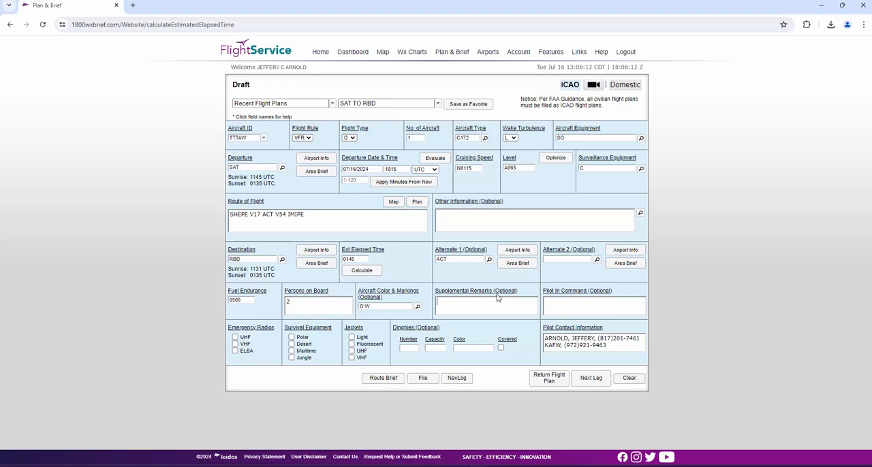
mouse_move(498, 296)
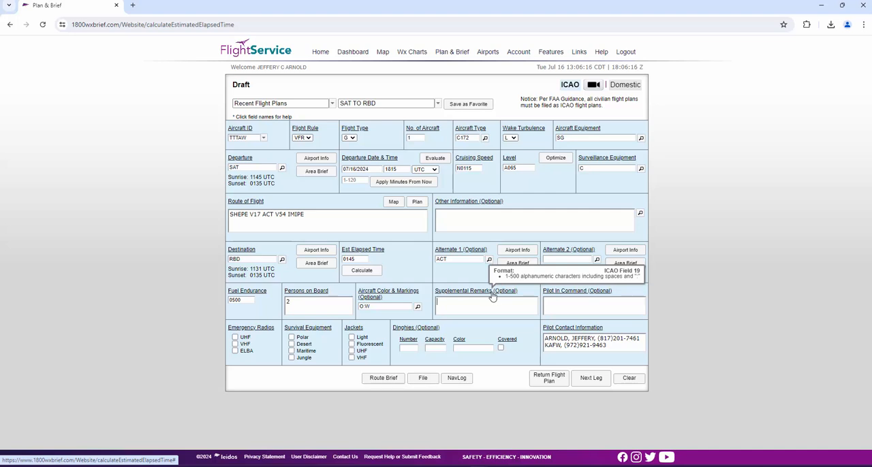
click(493, 296)
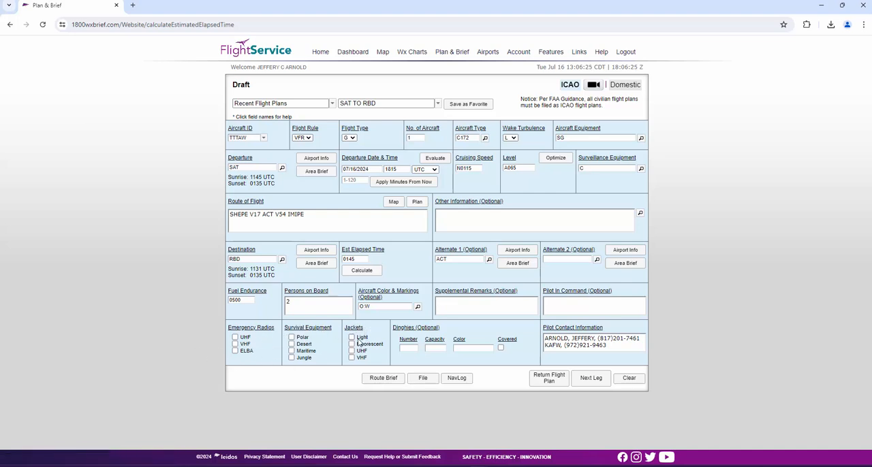
mouse_move(432, 331)
click(563, 345)
- File the SAT to RBD flight plan, review the EasyActivate and EasyClose registration details, and close the results
click(421, 379)
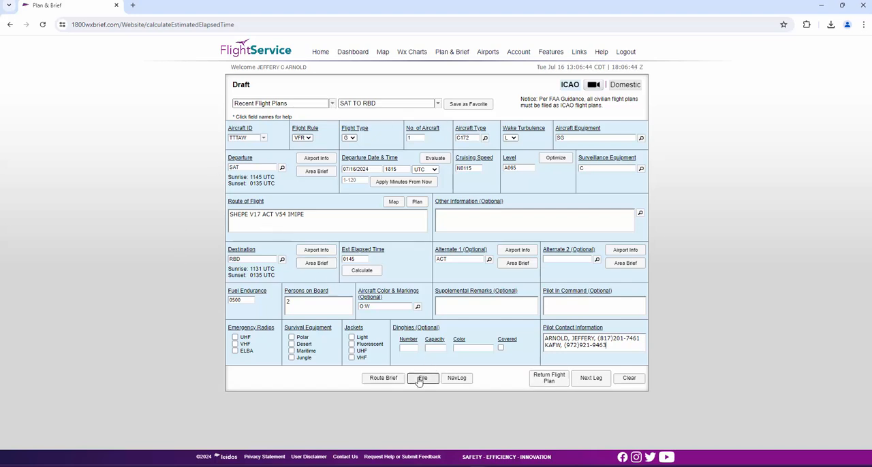
click(420, 381)
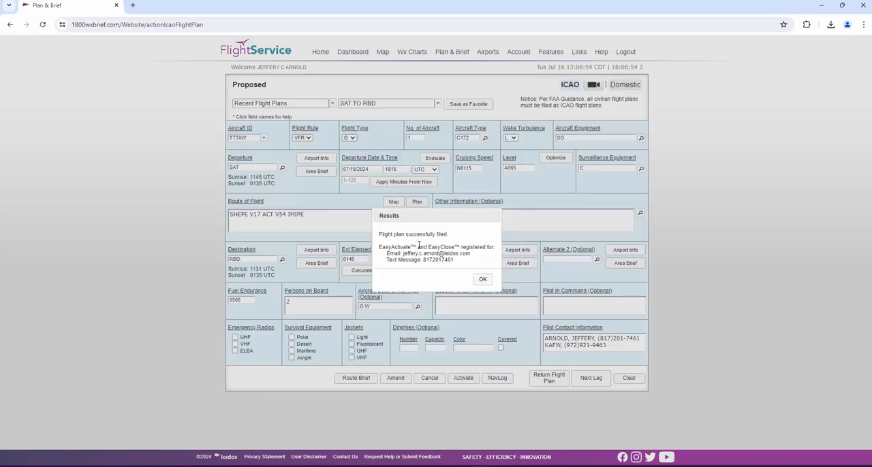
drag(402, 254, 477, 256)
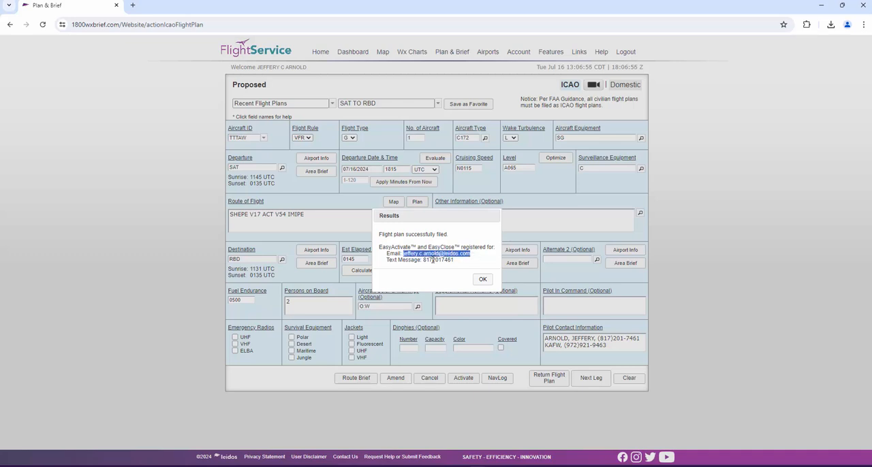
click(433, 260)
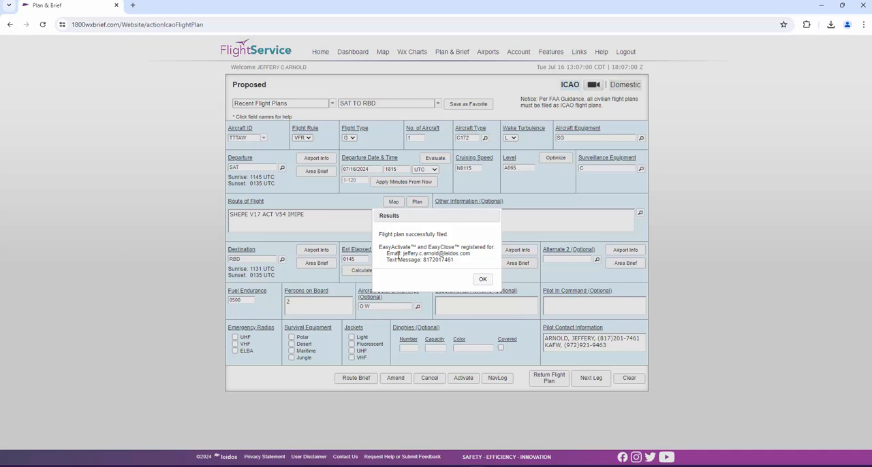
click(483, 282)
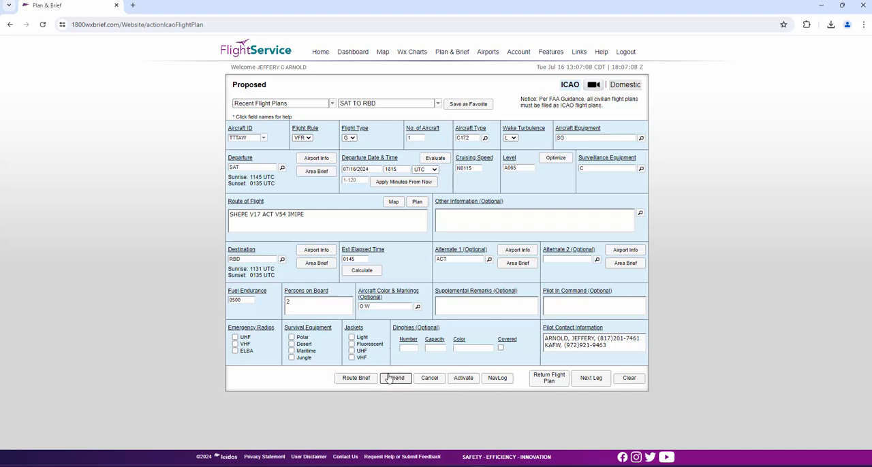
- Amend the filed flight plan with 3 persons on board
drag(321, 307, 279, 306)
text(3)
click(395, 379)
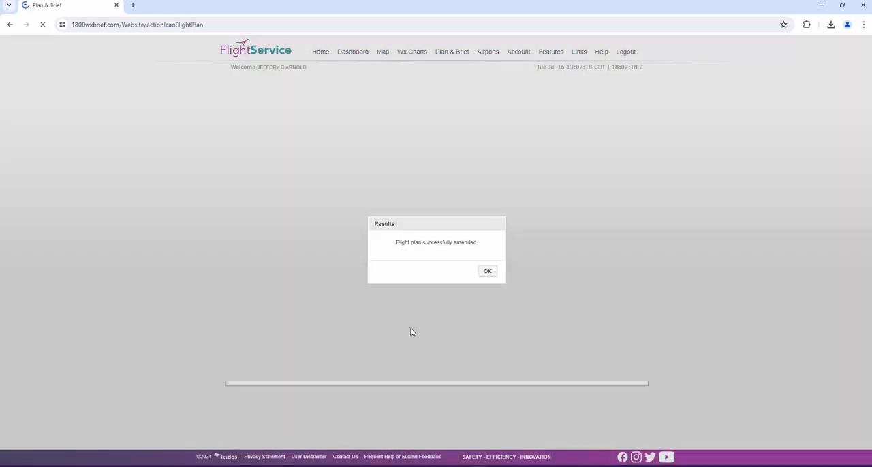
click(487, 272)
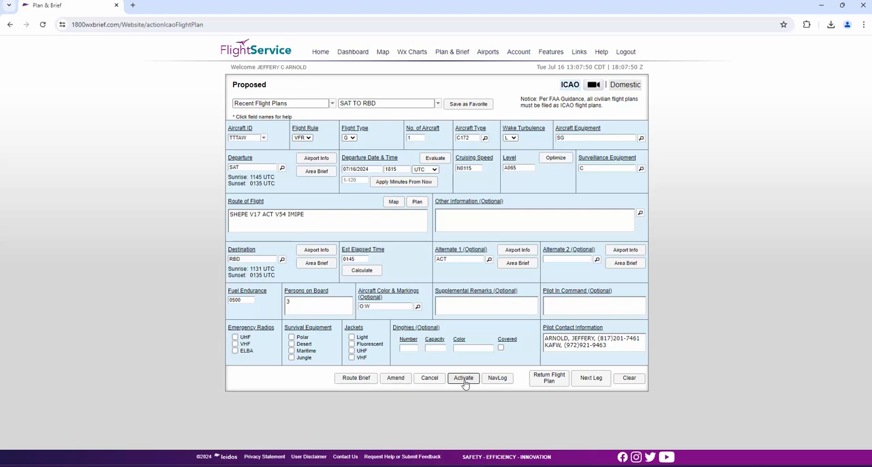
- Cancel the proposed TTTAW flight plan and dismiss the confirmation
click(438, 380)
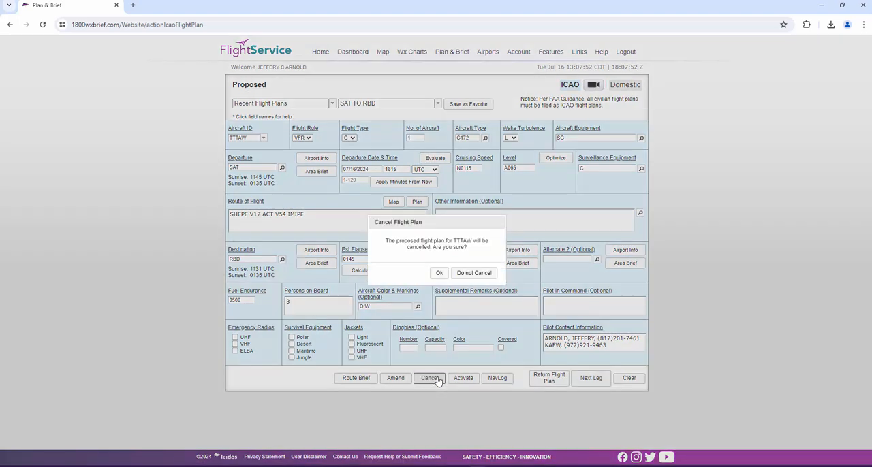
click(439, 273)
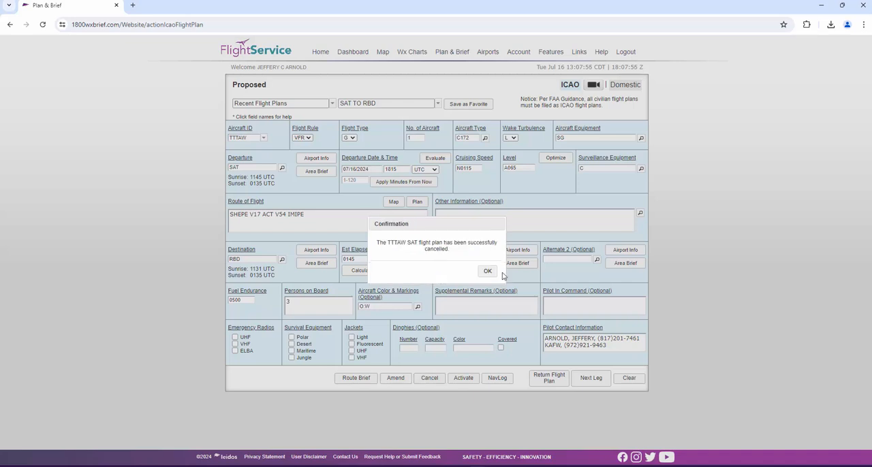
click(489, 274)
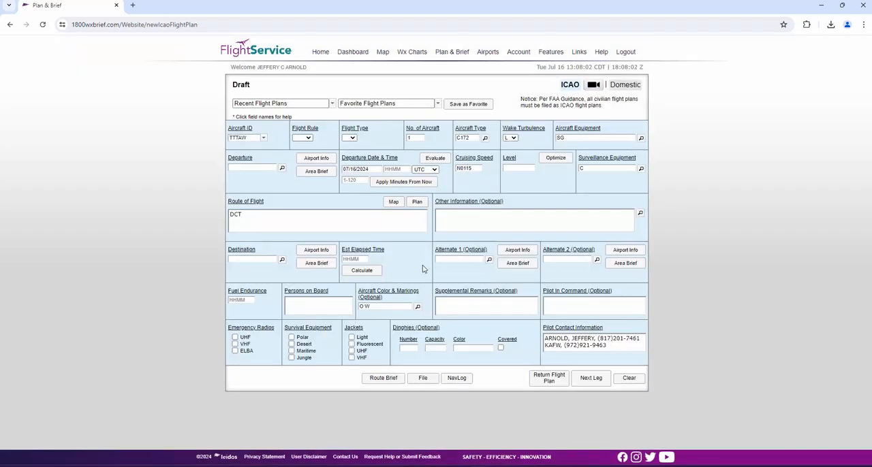
- Load the favorite SAT TO RBD flight plan and complete it with departure 20 minutes from now, fuel endurance 0500 and Alternate 1 ACT
click(437, 104)
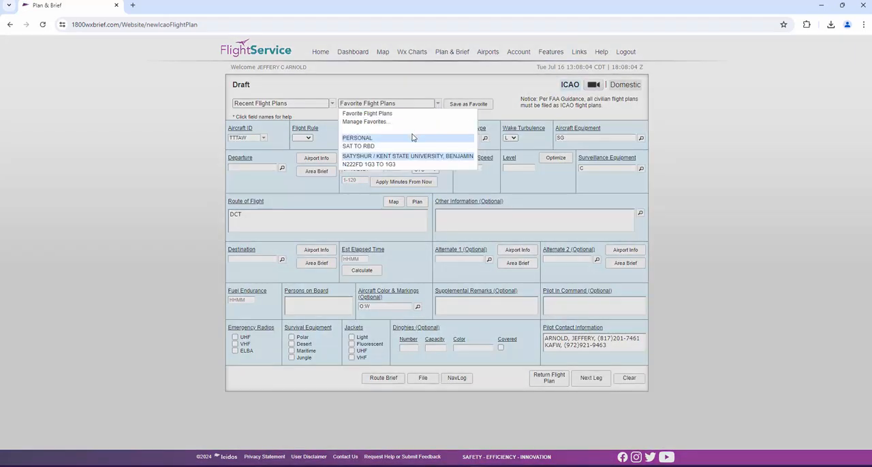
click(410, 146)
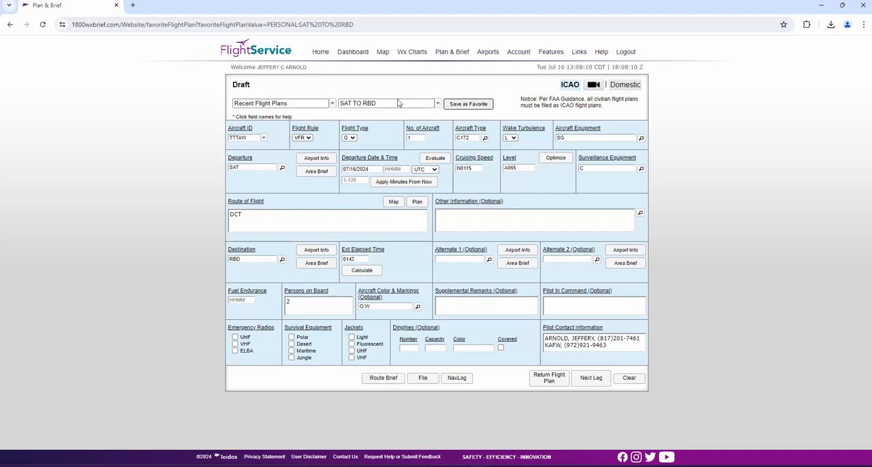
click(349, 180)
text(20)
click(395, 182)
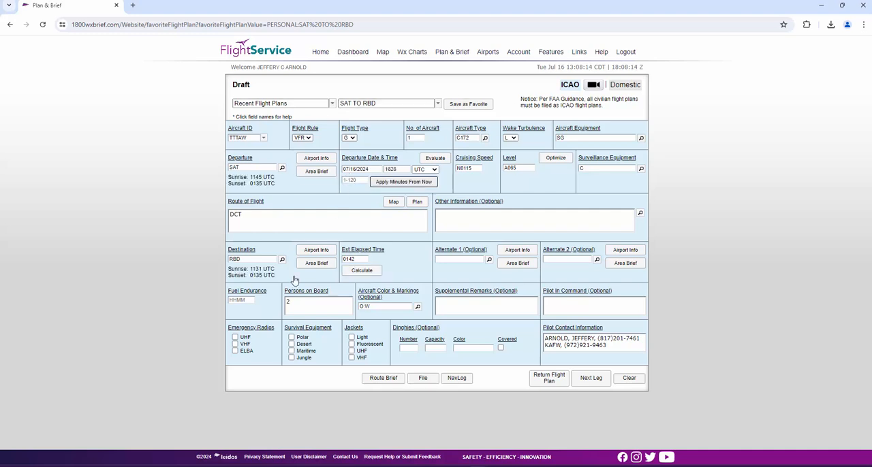
click(247, 301)
text(0500)
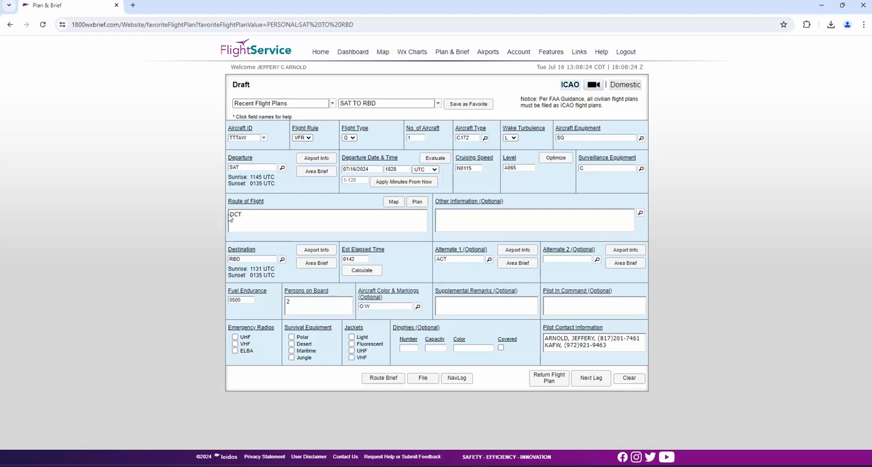
- Email the navigation log in Kneeboard format, with Top of Climb/Top of Descent and only airway entry/exit fixes, to the preselected address
click(457, 378)
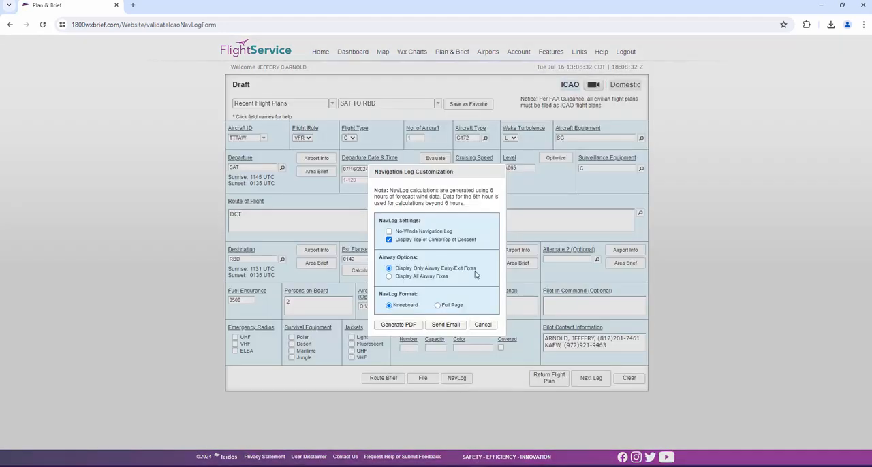
drag(401, 176, 399, 152)
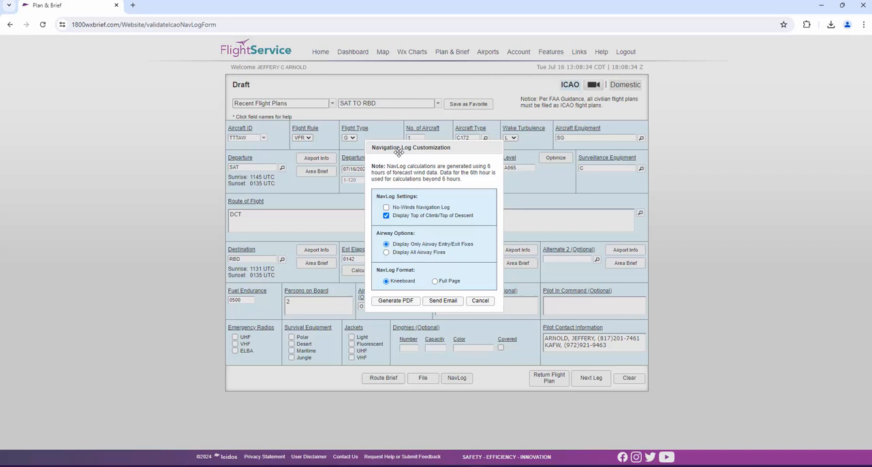
triple_click(405, 208)
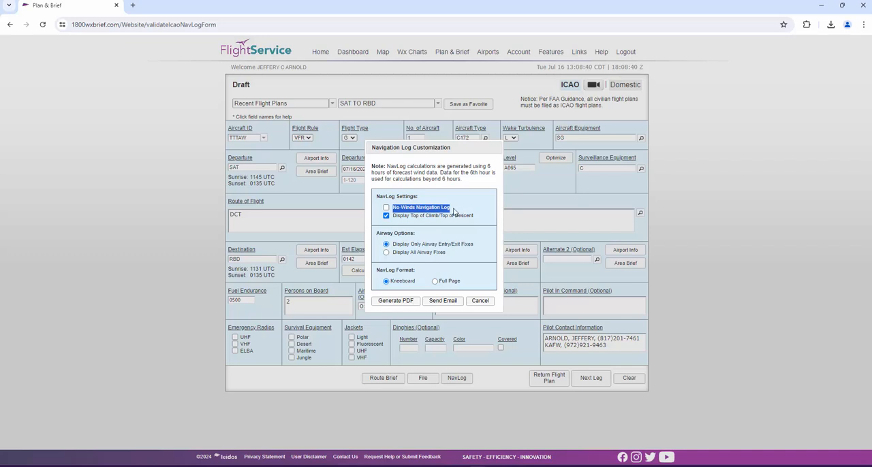
click(407, 212)
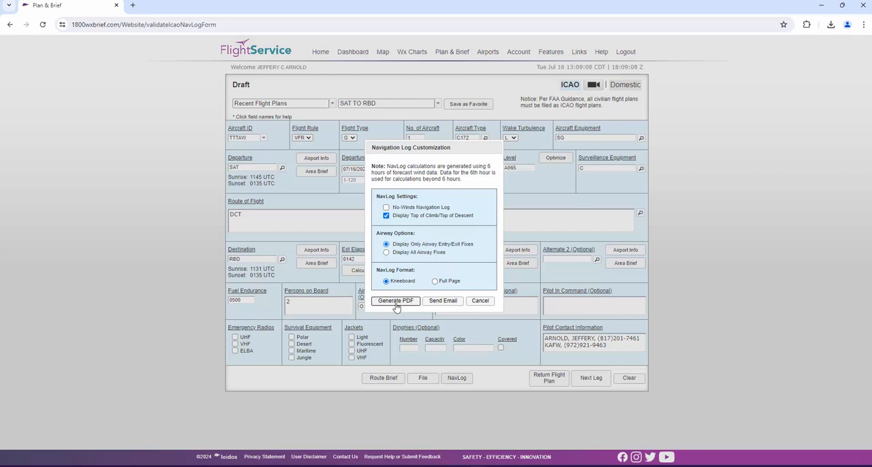
click(444, 301)
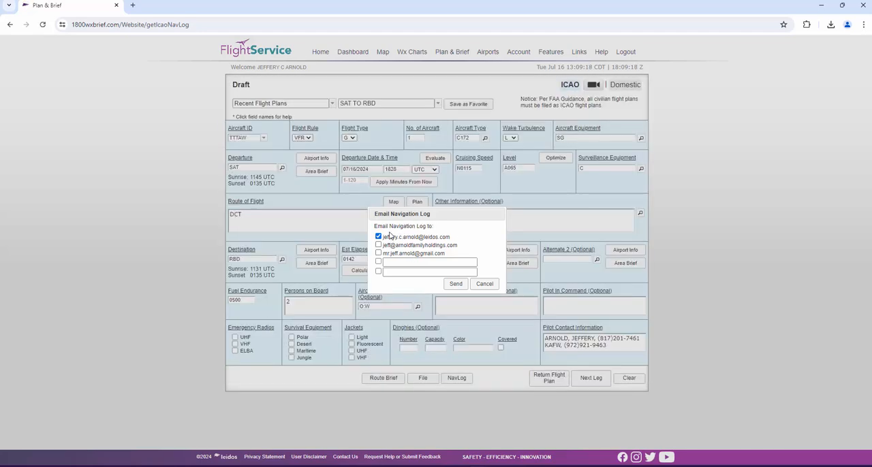
click(398, 271)
click(458, 286)
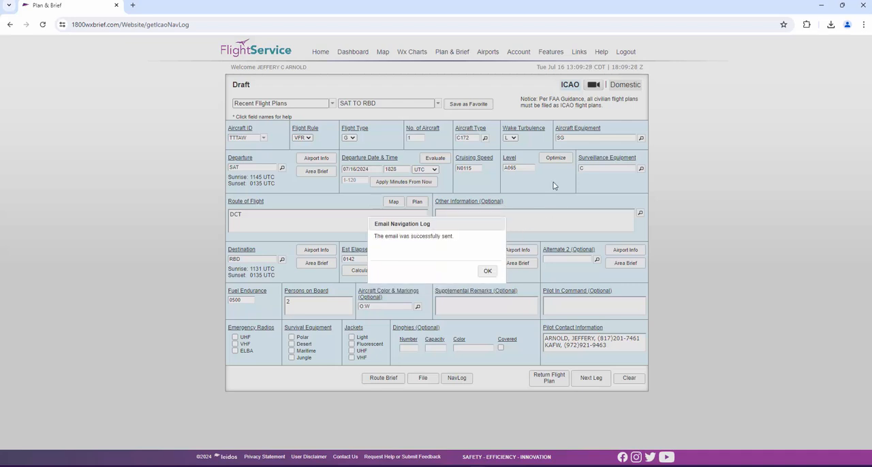
click(488, 271)
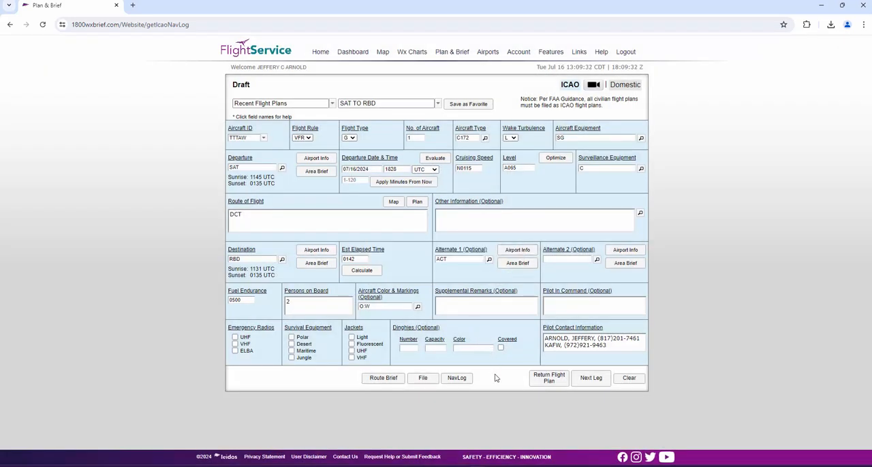
- Review the route briefing options for the Standard type, the Abbreviated type with all contents selected, and the Outlook type
click(381, 378)
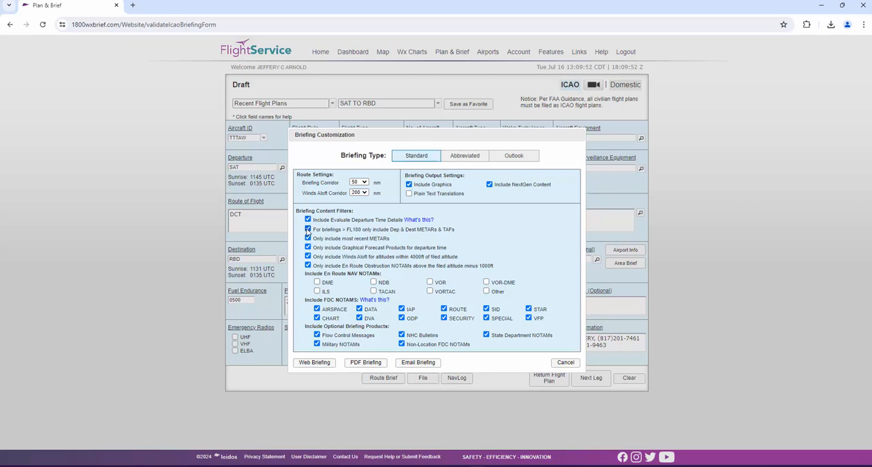
drag(297, 211, 357, 214)
click(357, 213)
click(457, 156)
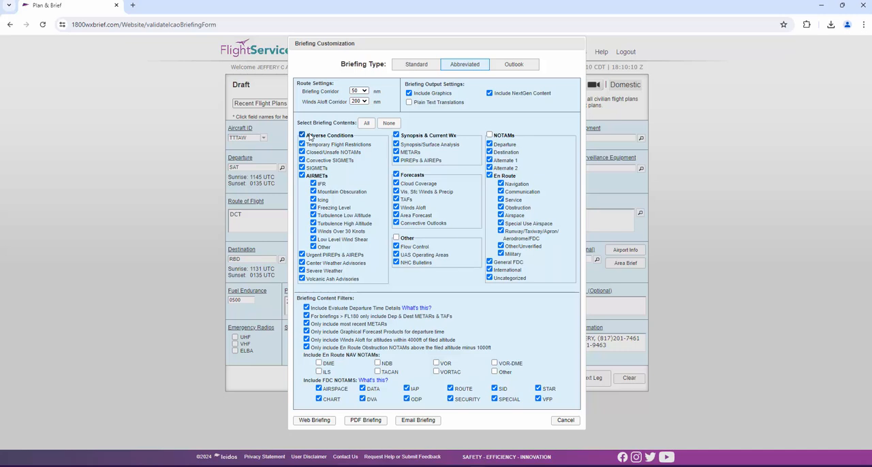
click(366, 123)
click(512, 68)
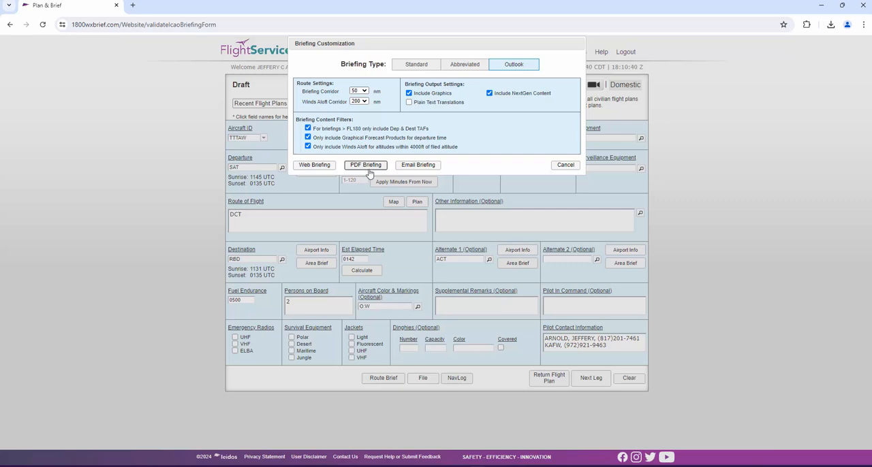
- Review the send date, time and recipient options for emailing the Outlook briefing, and cancel without requesting a briefing
click(419, 169)
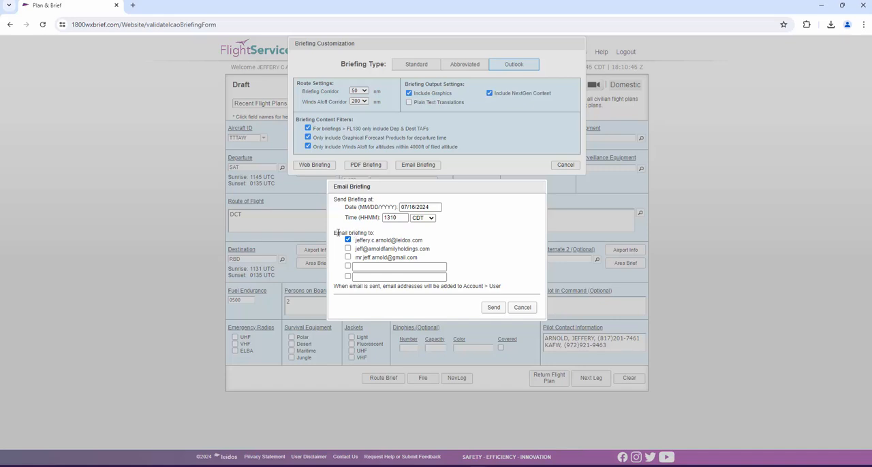
drag(338, 233, 371, 234)
click(374, 206)
click(412, 207)
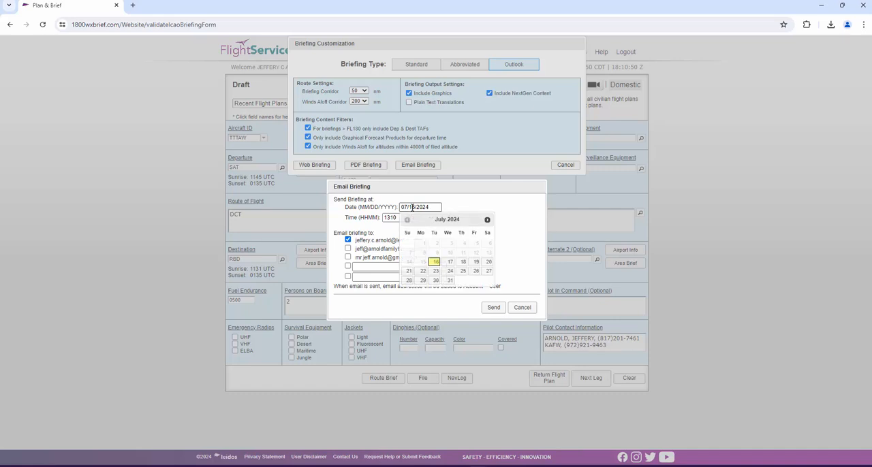
click(481, 205)
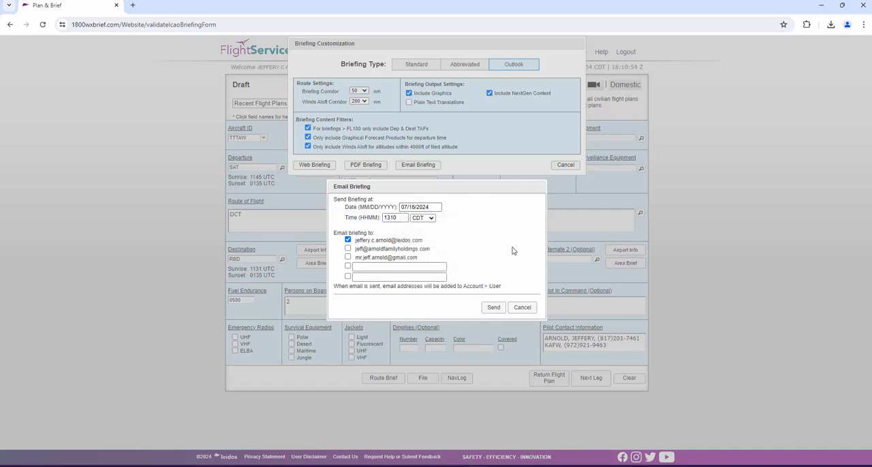
click(523, 307)
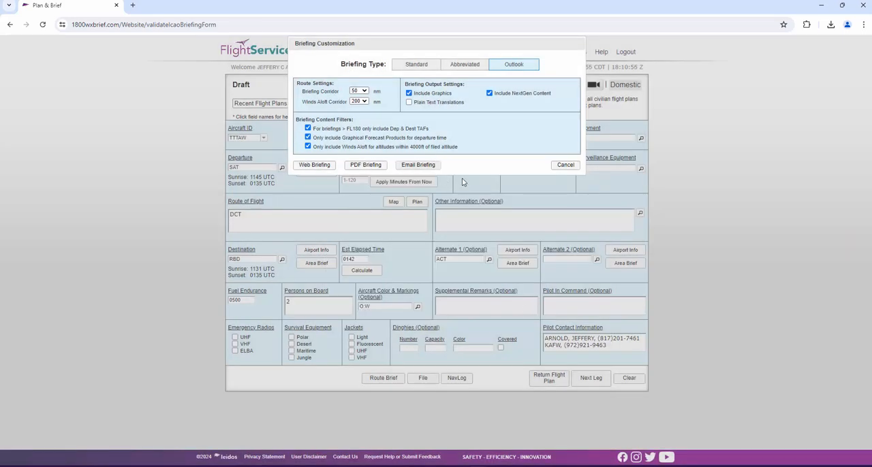
click(559, 167)
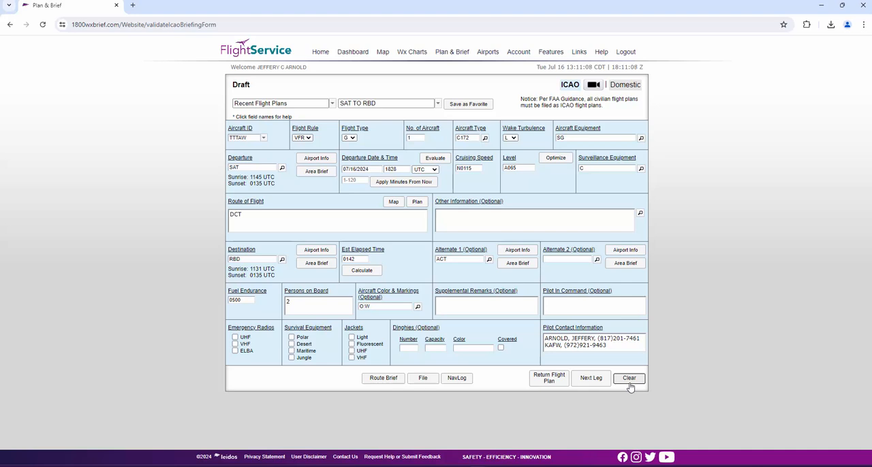
- Create the return flight plan from RBD to SAT
click(550, 383)
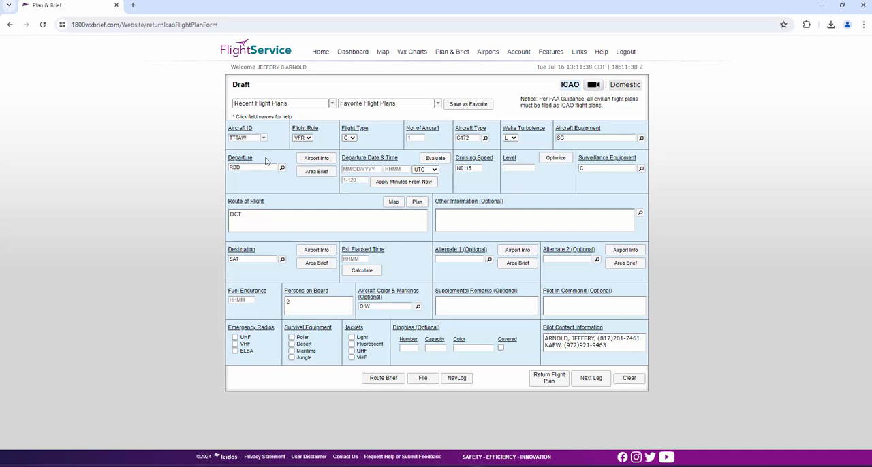
- Set the return flight's departure date and time to 120 minutes from now
double_click(237, 167)
double_click(248, 260)
click(291, 201)
click(362, 181)
text(180)
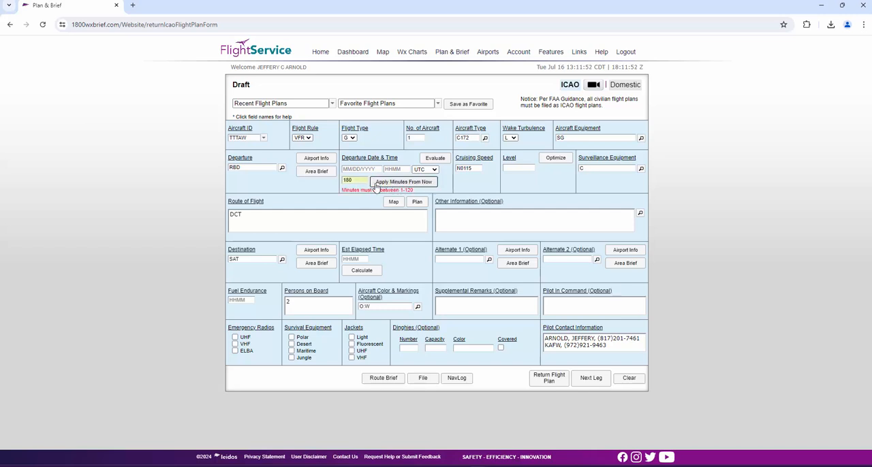
drag(390, 190, 405, 202)
click(408, 193)
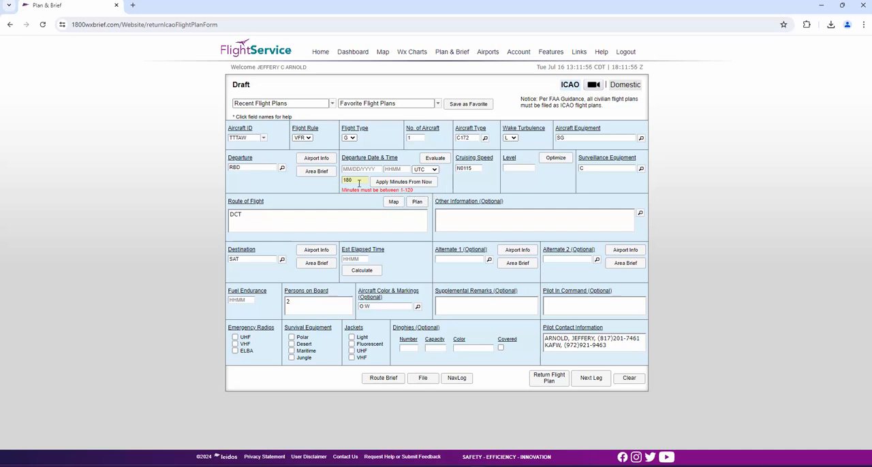
drag(360, 182, 310, 184)
text(120)
click(402, 183)
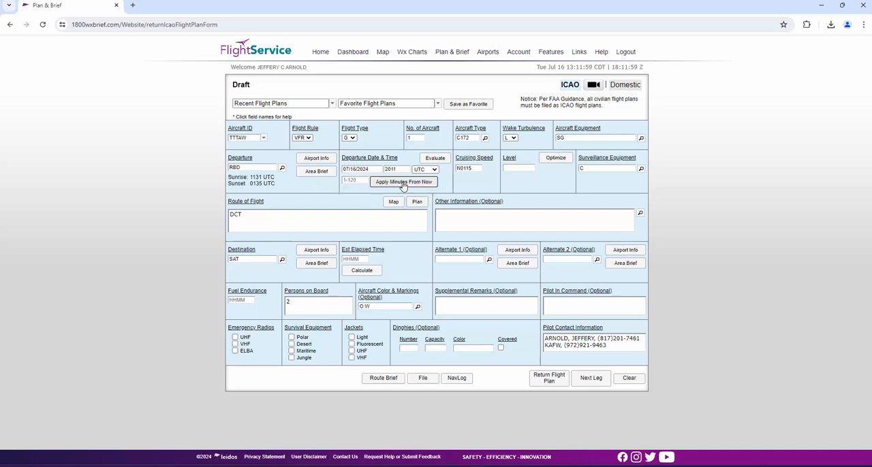
- Set the cruising level to 075, then calculate and accept the estimated elapsed time
click(522, 169)
text(075)
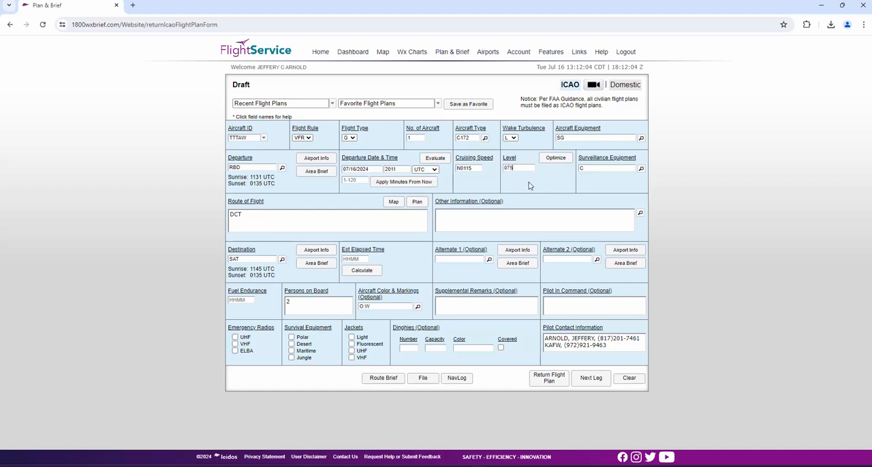
click(526, 182)
click(362, 270)
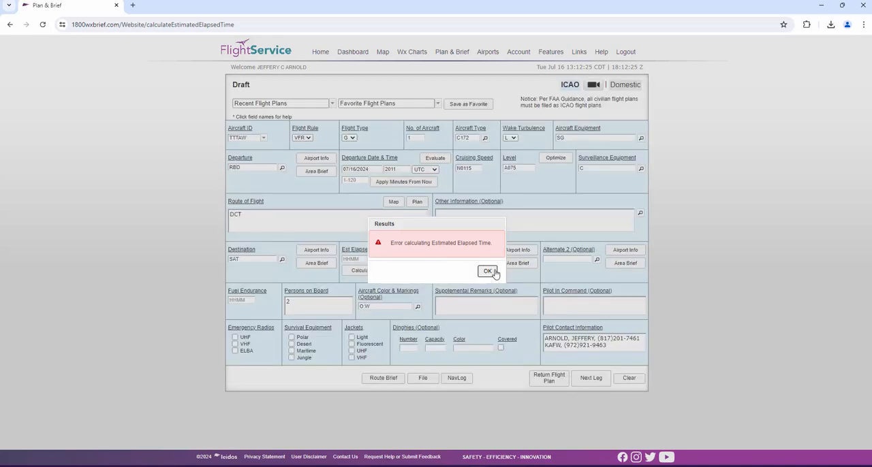
click(488, 269)
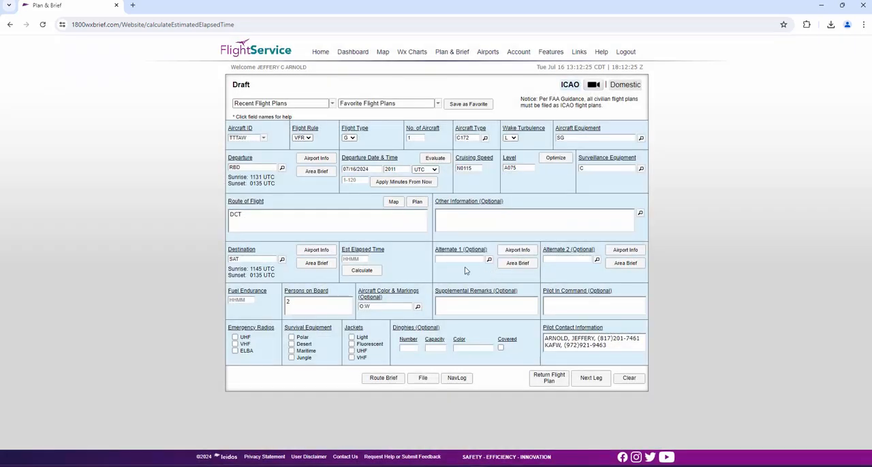
click(368, 271)
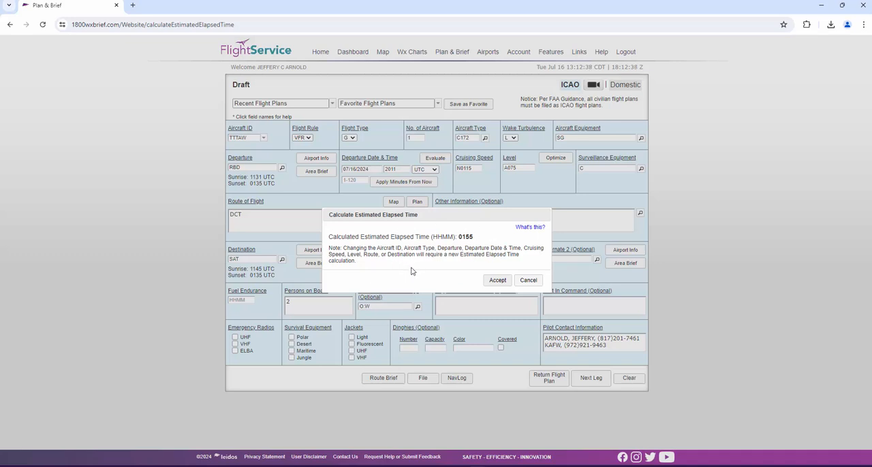
click(498, 280)
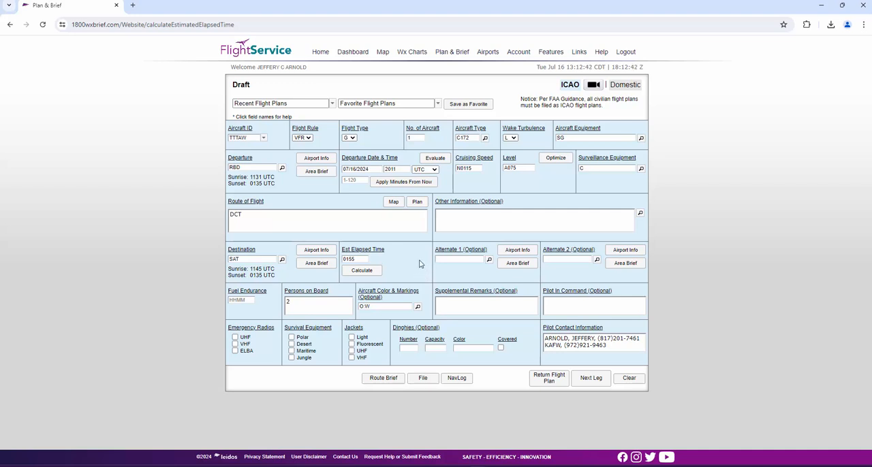
- Set the fuel endurance to 0500 and enter a round trip with route SAT, destination RBD and estimated elapsed time 0500
click(240, 302)
text(0500)
double_click(251, 218)
text(SAT)
double_click(245, 260)
text(RBD)
double_click(364, 259)
text(0500)
click(361, 215)
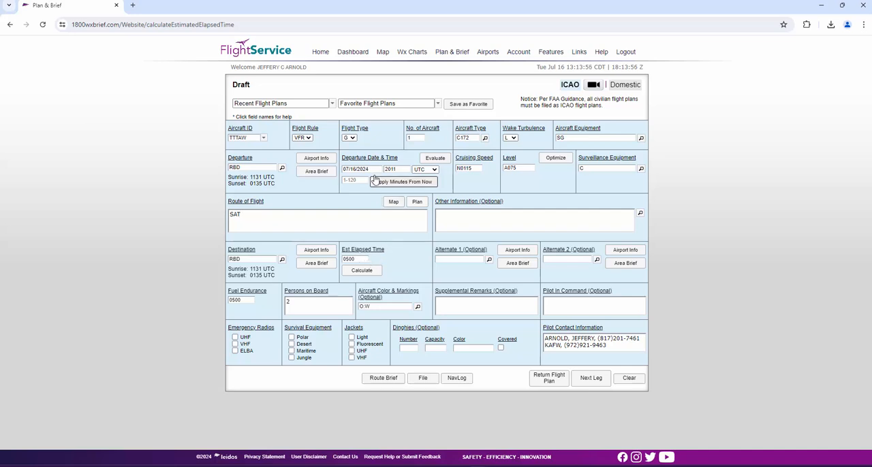
- Clear the route of flight and set the destination to SAT
double_click(356, 260)
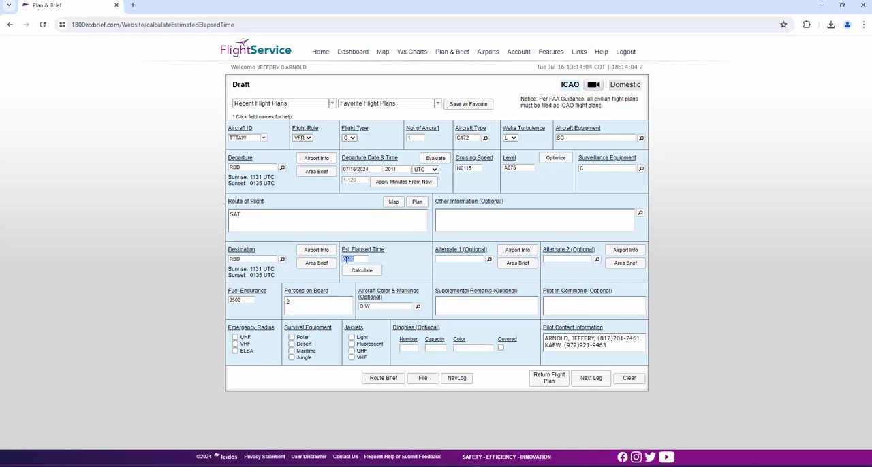
click(405, 264)
click(363, 259)
double_click(250, 259)
key(BackSpace)
double_click(249, 227)
key(BackSpace)
click(248, 259)
text(S)
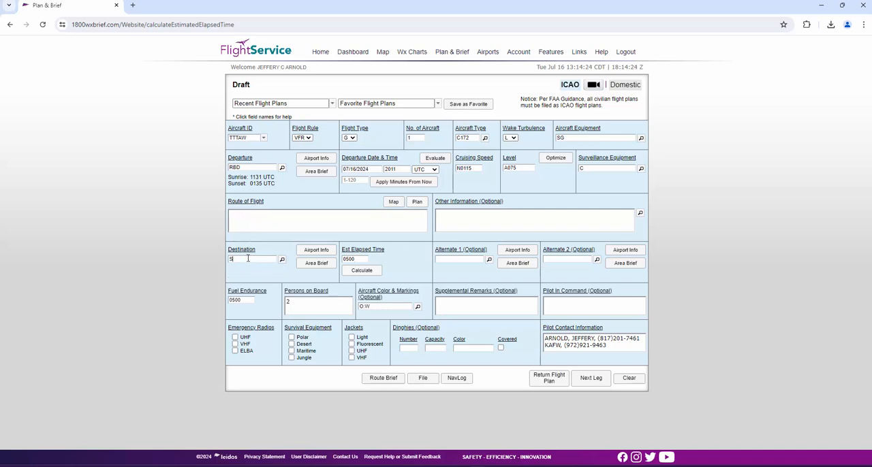
text(AT)
- Create the next leg flight plan departing from SAT
click(594, 379)
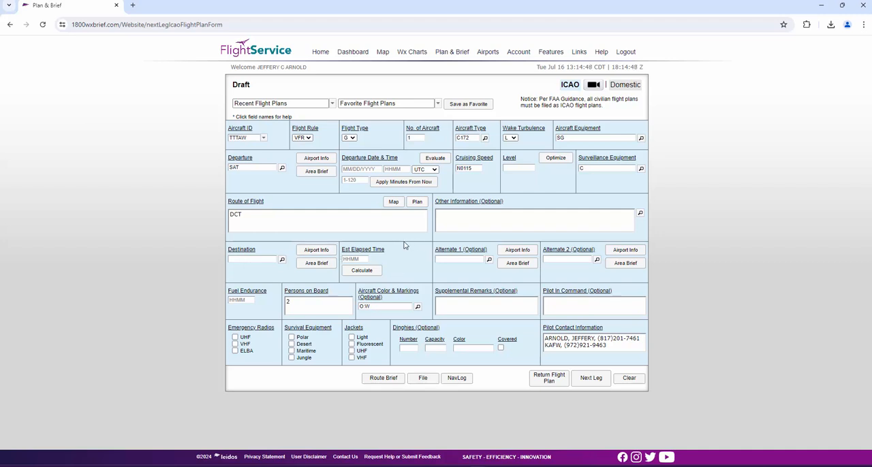
- Review the Flight Planning & Briefing topic in the Frequently Asked Questions, and collapse it again
mouse_move(438, 56)
mouse_move(600, 54)
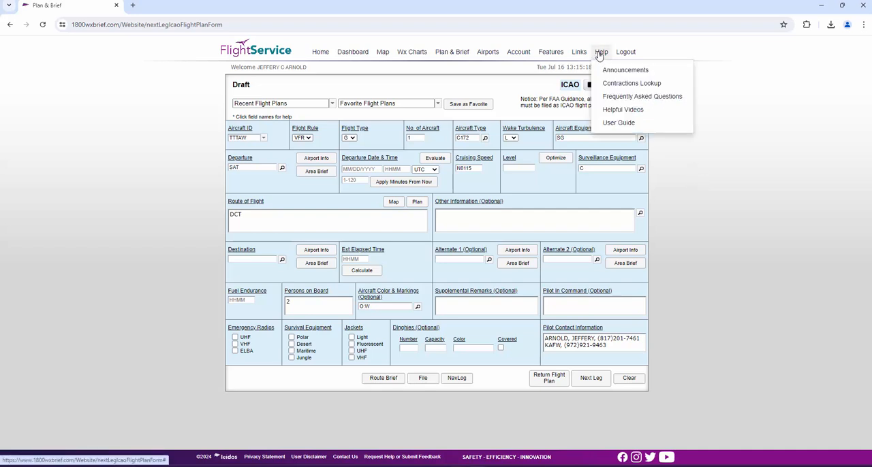
click(610, 100)
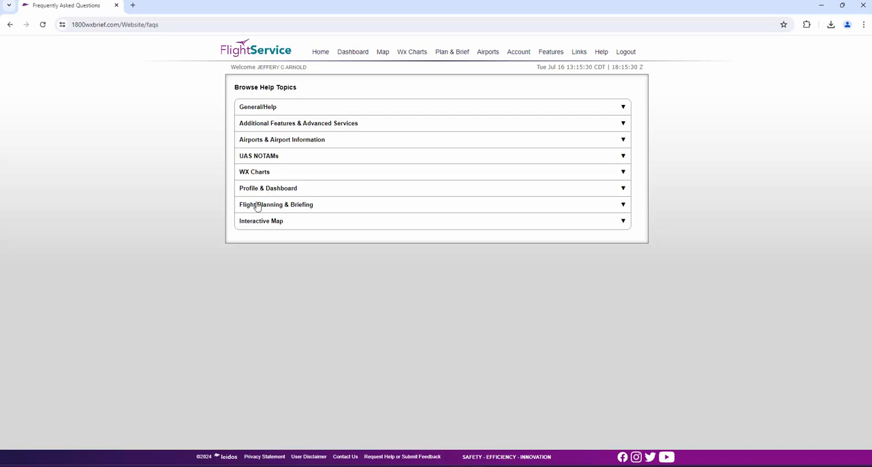
click(622, 205)
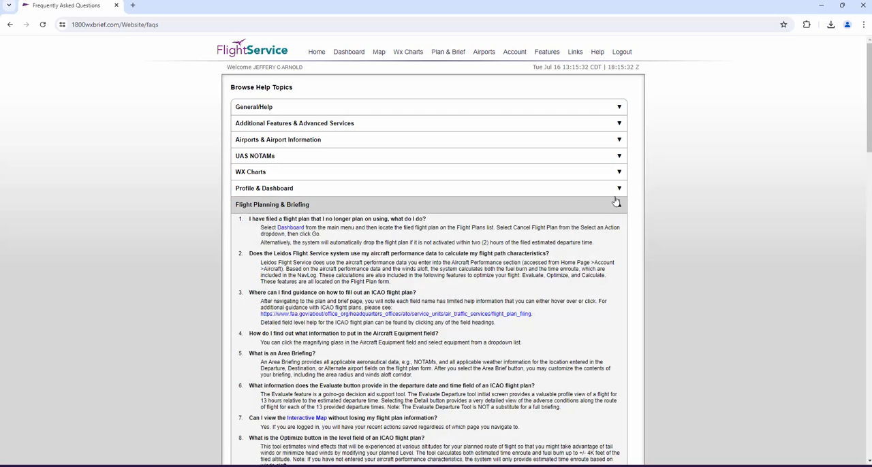
scroll(528, 169, down, 6)
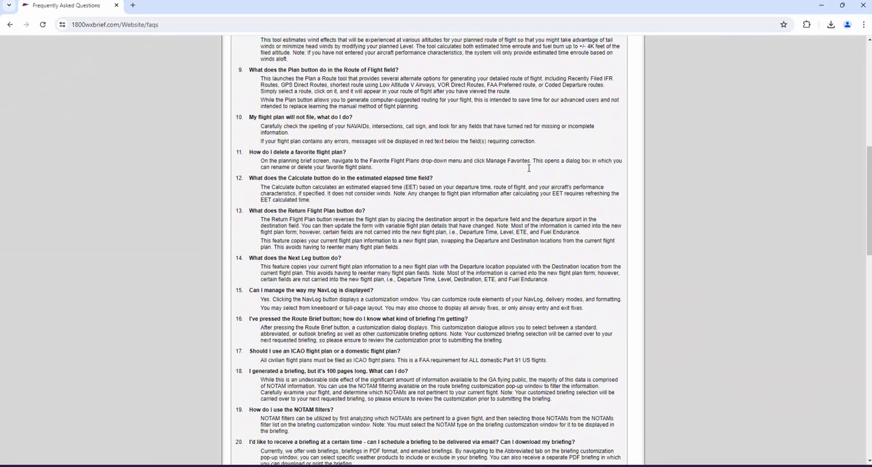
scroll(589, 190, up, 8)
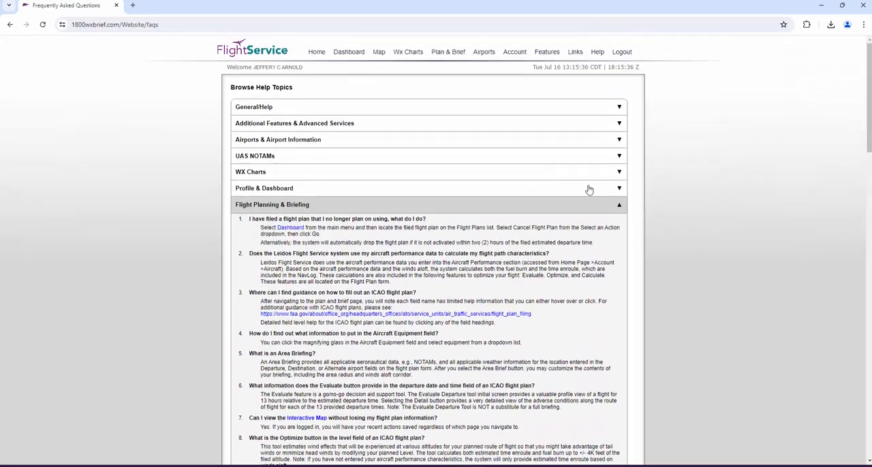
click(620, 204)
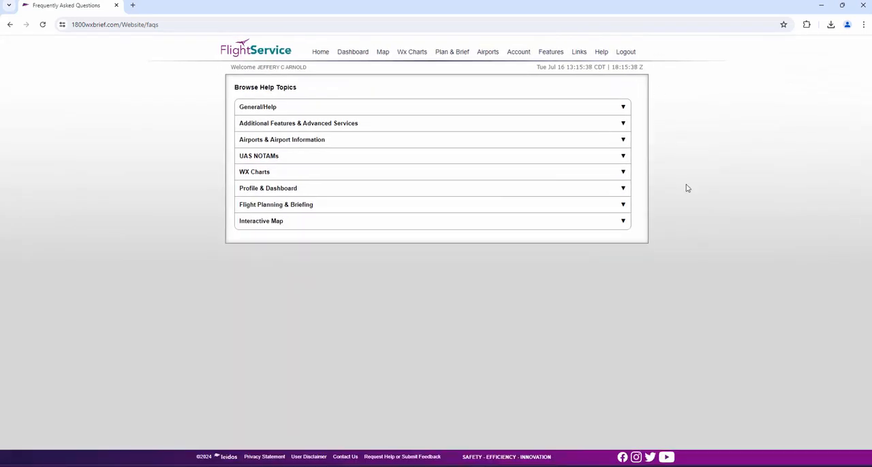